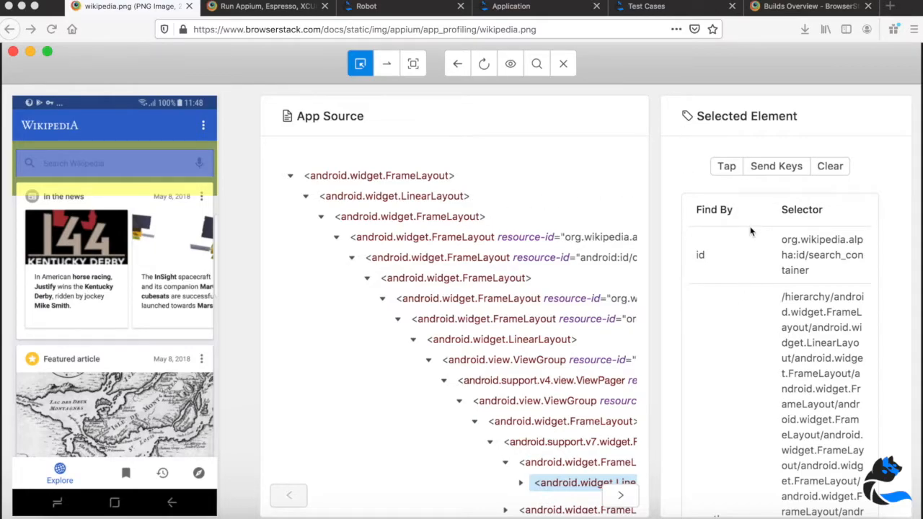
# Switch to BrowserStack's App Automate getting-started guide and choose Samsung Galaxy S10e as the Android test device.
pyautogui.click(285, 8)
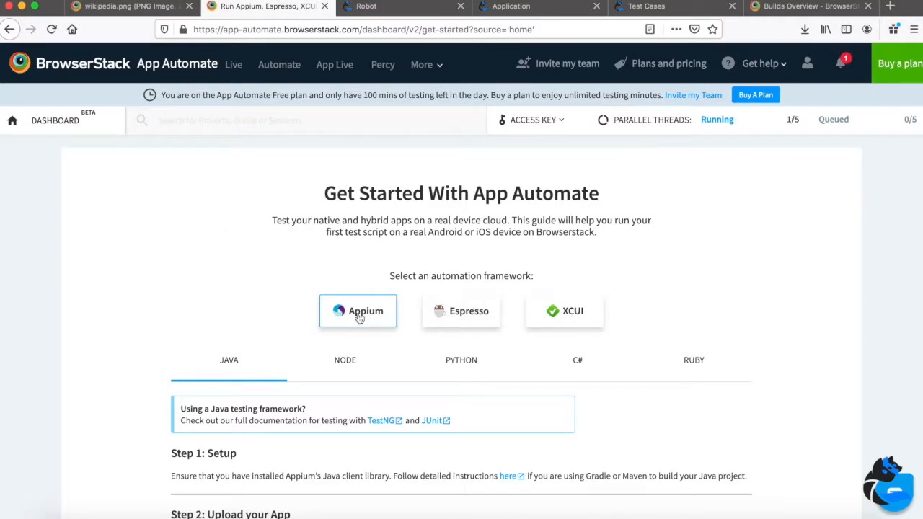
pyautogui.scroll(-8, 245, 334)
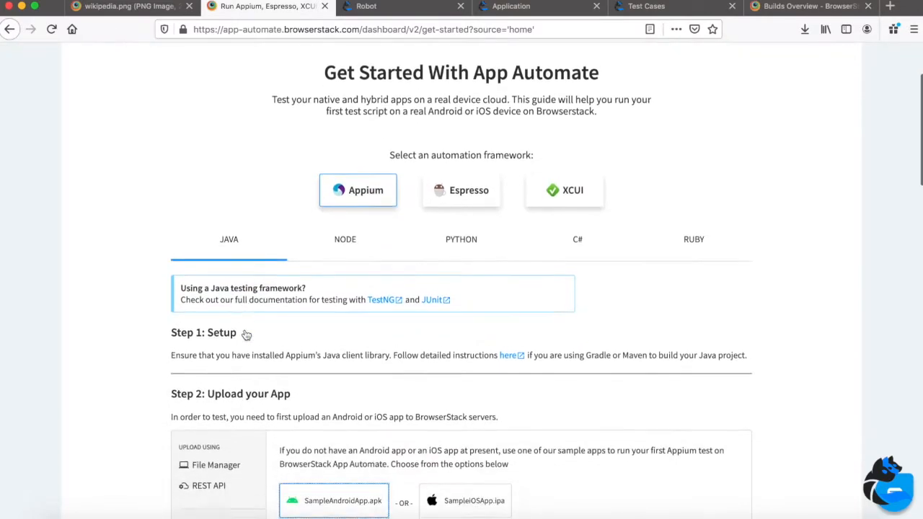
pyautogui.scroll(-2, 245, 335)
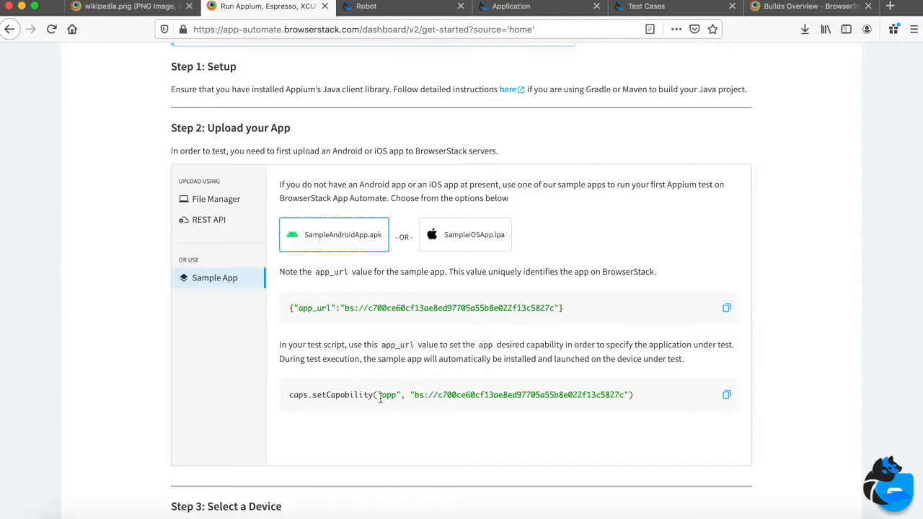
pyautogui.scroll(-5, 462, 393)
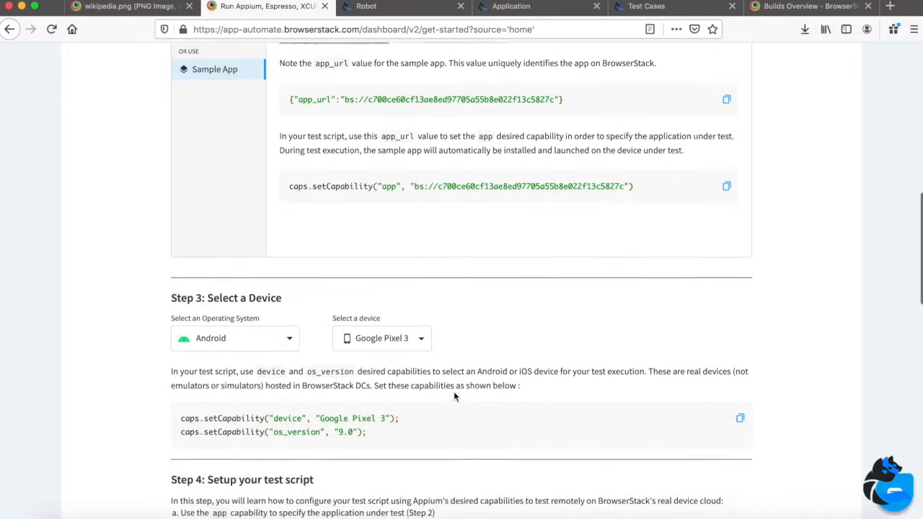
pyautogui.scroll(-1, 264, 322)
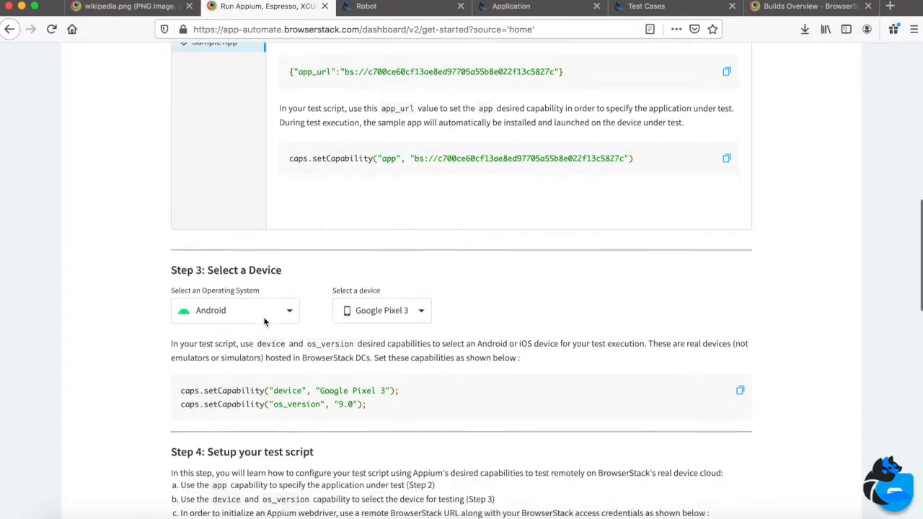
pyautogui.click(397, 302)
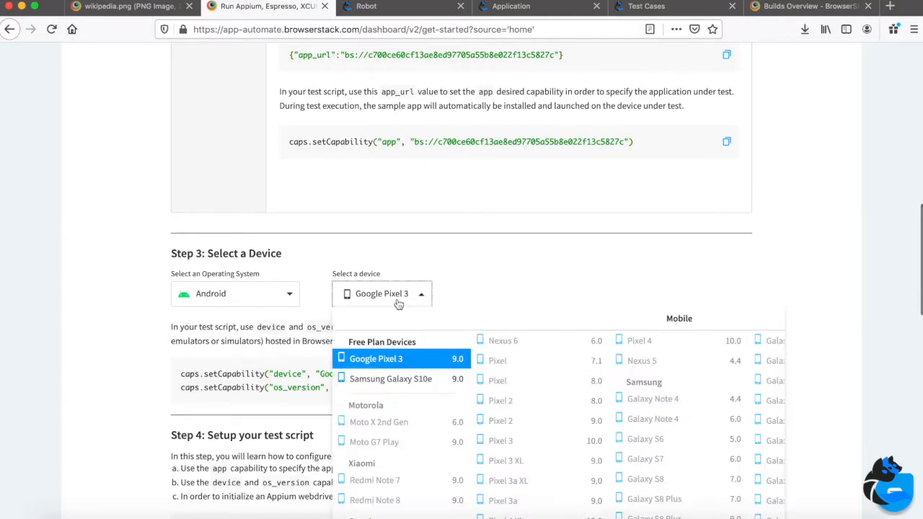
pyautogui.click(419, 377)
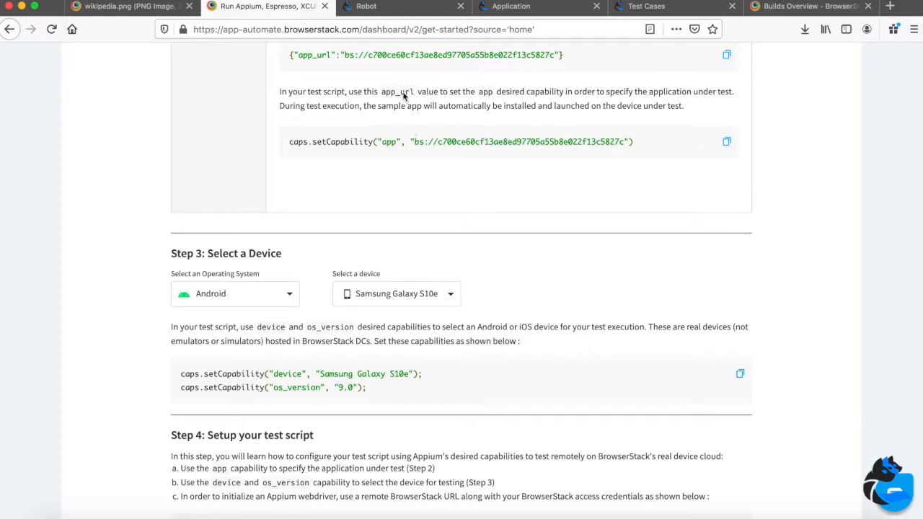
# Switch to Cerberus, open the BrowserStack-BS1 robot for editing and examine its type, platform and browser choices.
pyautogui.click(388, 8)
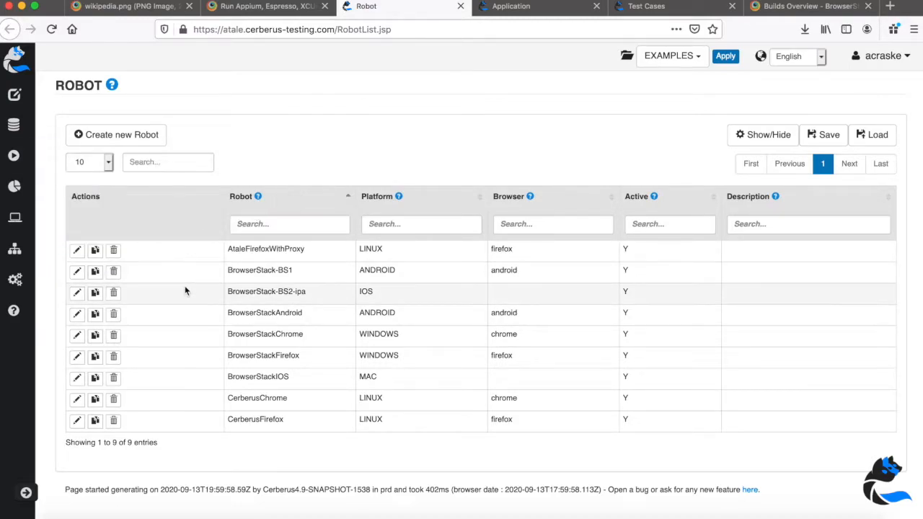
pyautogui.click(77, 273)
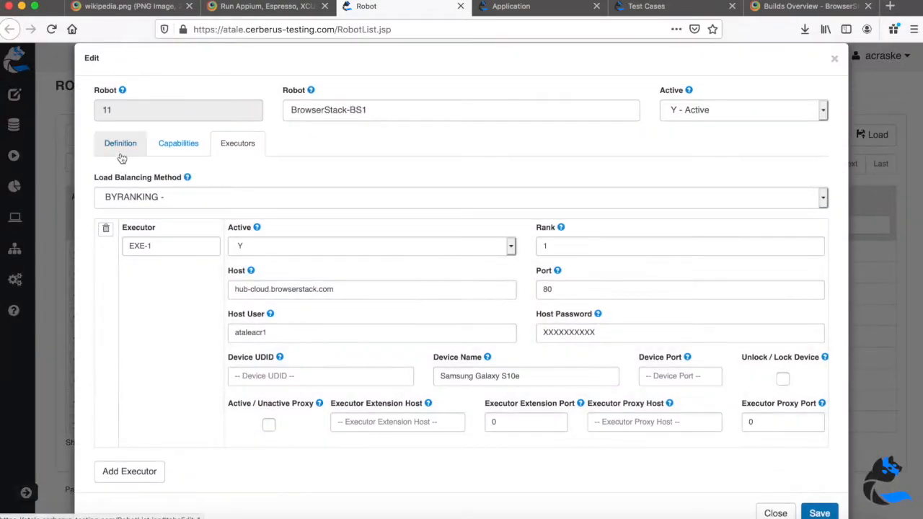
pyautogui.click(121, 153)
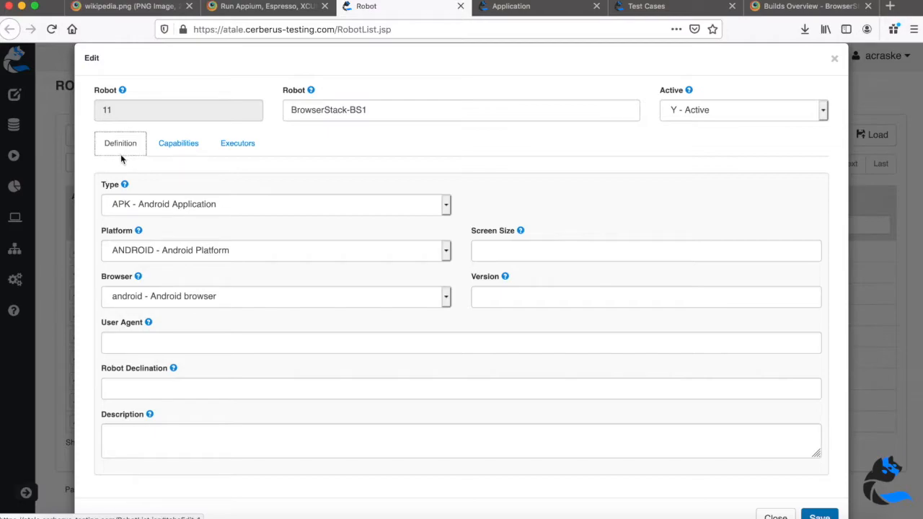
pyautogui.click(214, 205)
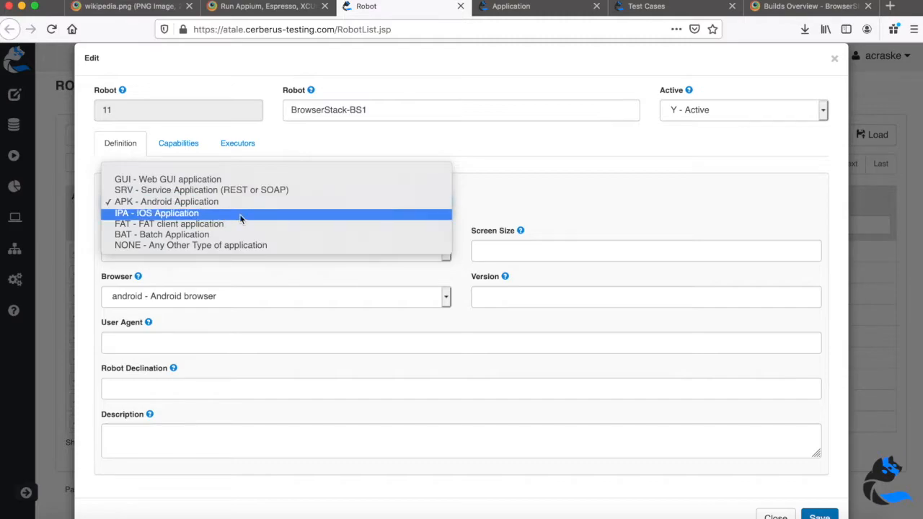
pyautogui.click(507, 215)
pyautogui.click(369, 252)
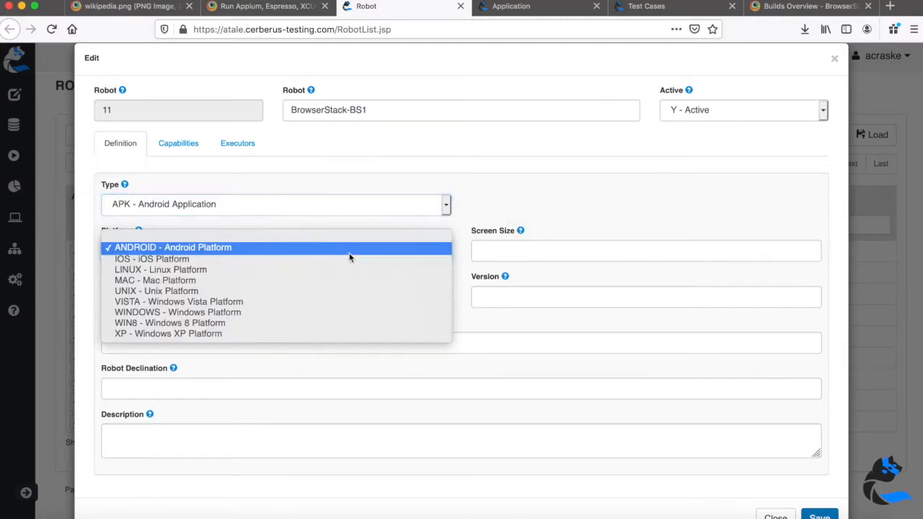
pyautogui.click(540, 197)
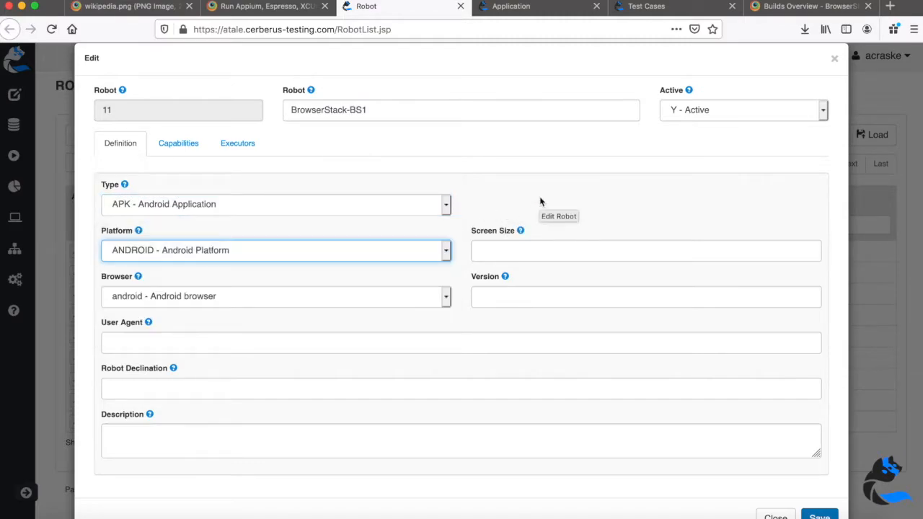
pyautogui.click(265, 301)
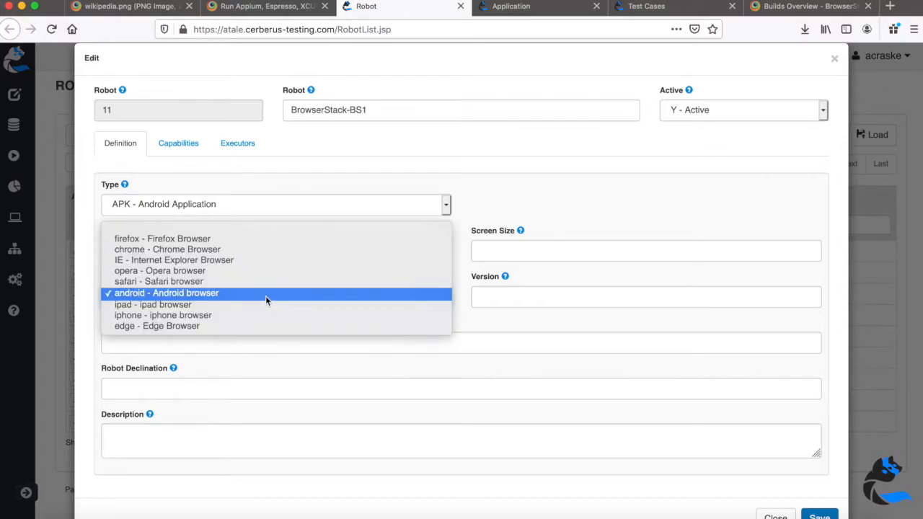
pyautogui.click(609, 213)
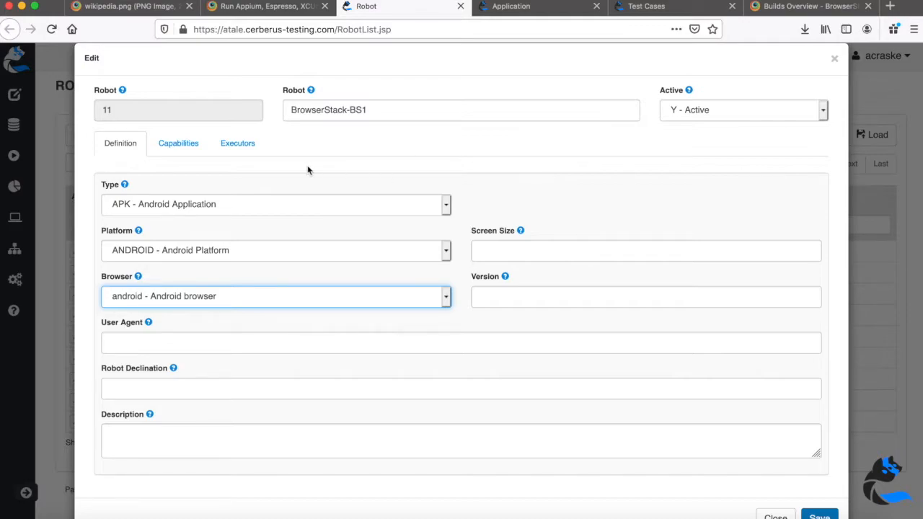
# Examine the BrowserStack-BS1 robot's platformVersion capability and the other capabilities on offer.
pyautogui.click(178, 143)
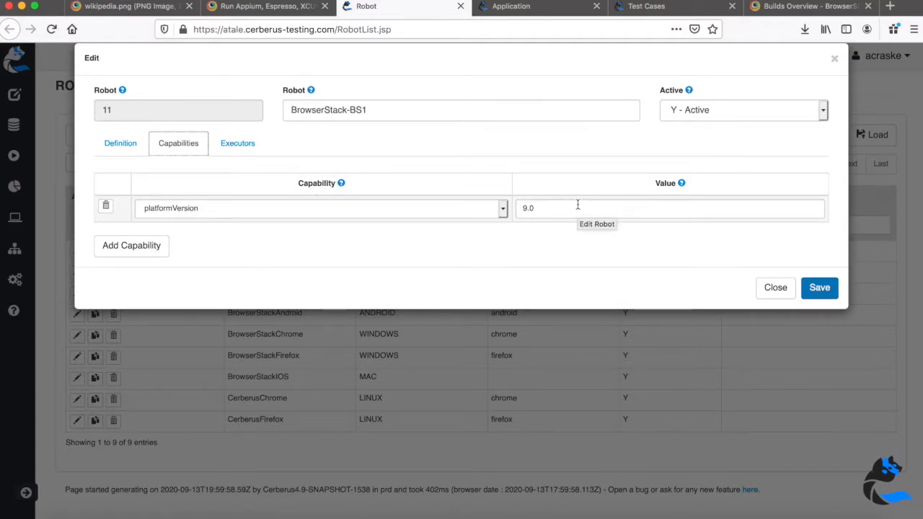
pyautogui.click(462, 212)
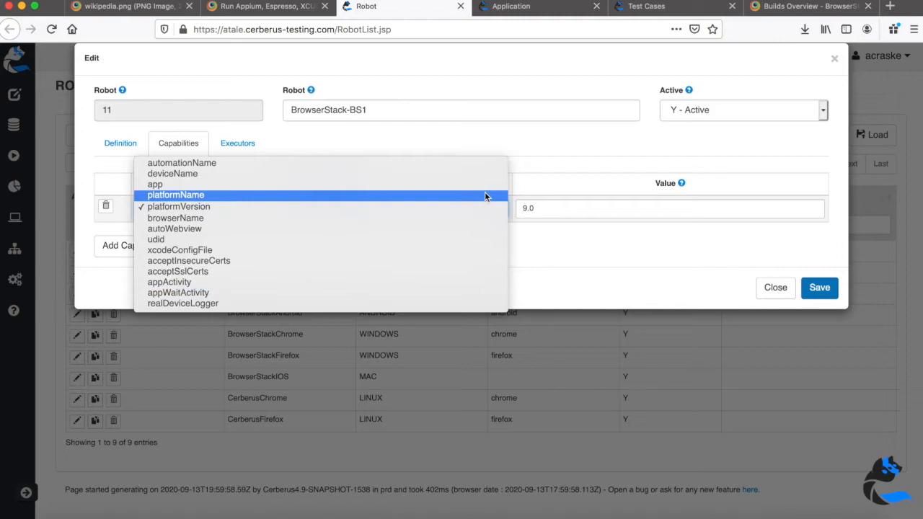
pyautogui.click(561, 175)
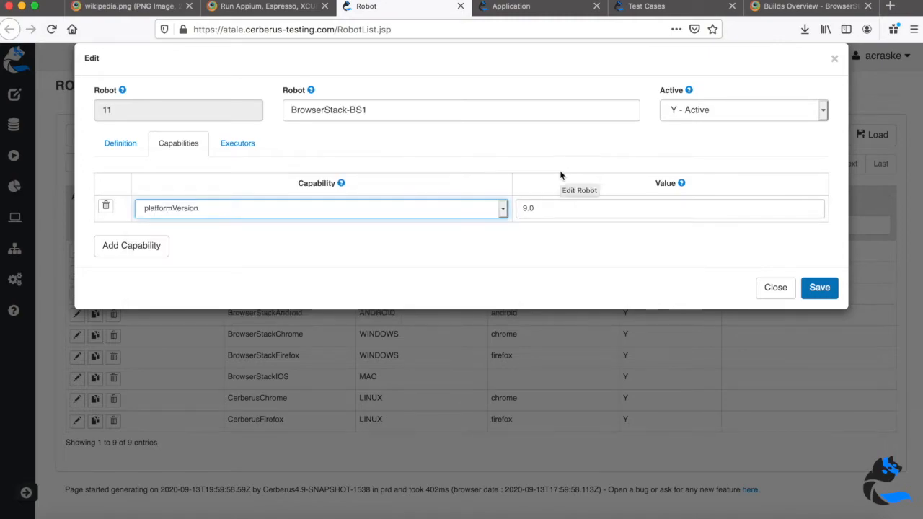
# Examine the robot's executor settings, including the load balancing method, host, credentials fields and device name.
pyautogui.click(232, 148)
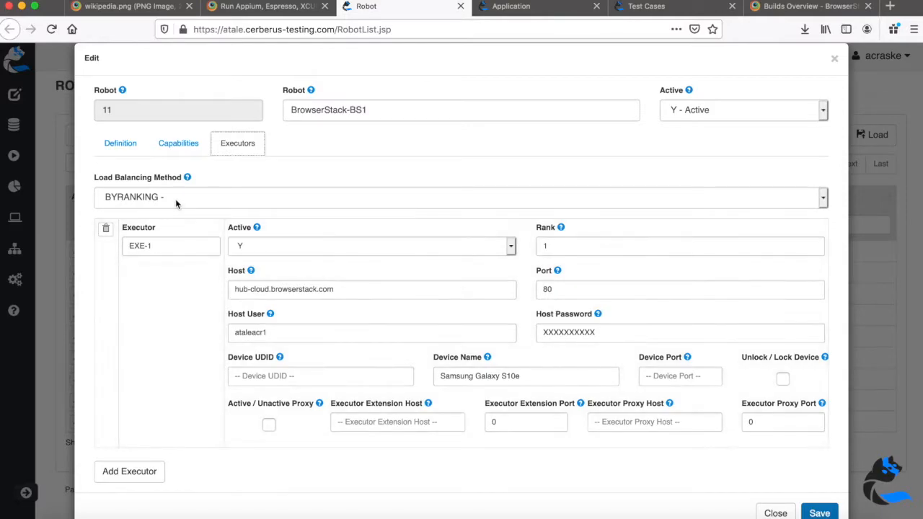
pyautogui.click(176, 199)
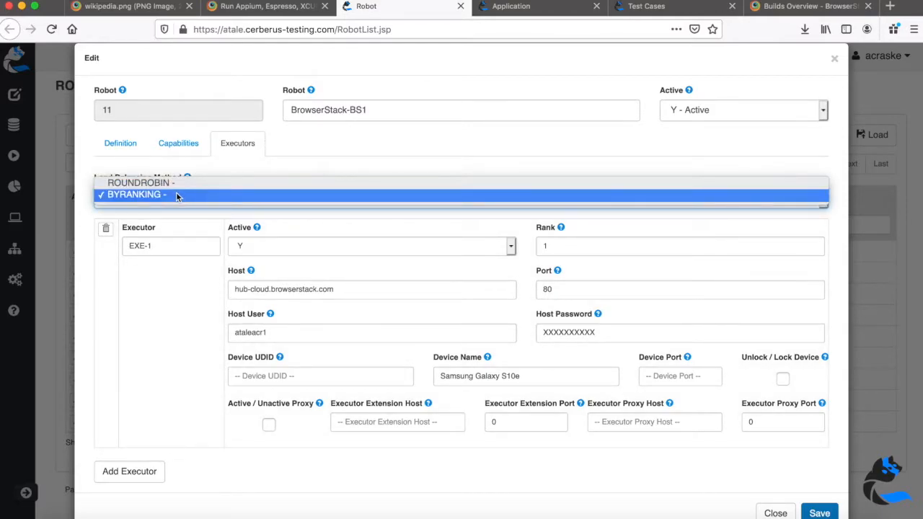
pyautogui.click(176, 193)
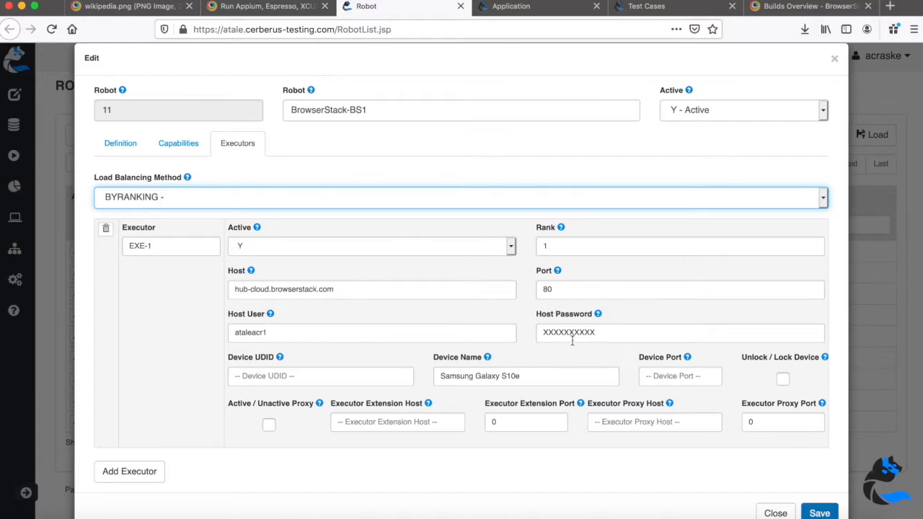
pyautogui.scroll(-1, 487, 289)
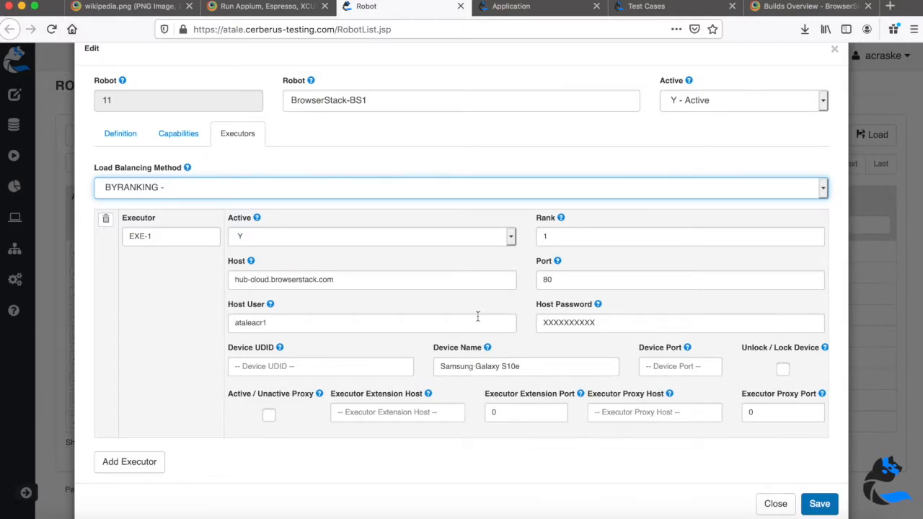
# Open the SampleBSAPK application for editing and examine its definition and the full details of its PROD environment.
pyautogui.click(534, 10)
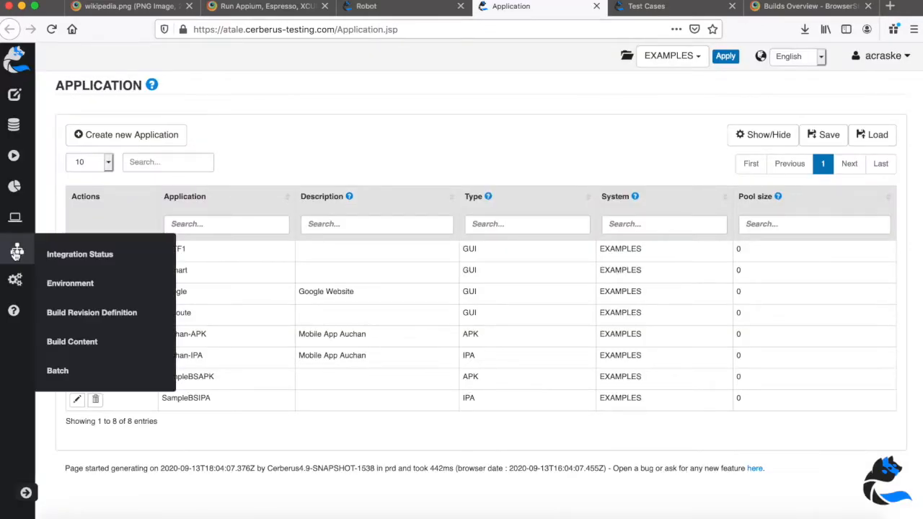
pyautogui.moveTo(15, 279)
pyautogui.moveTo(18, 218)
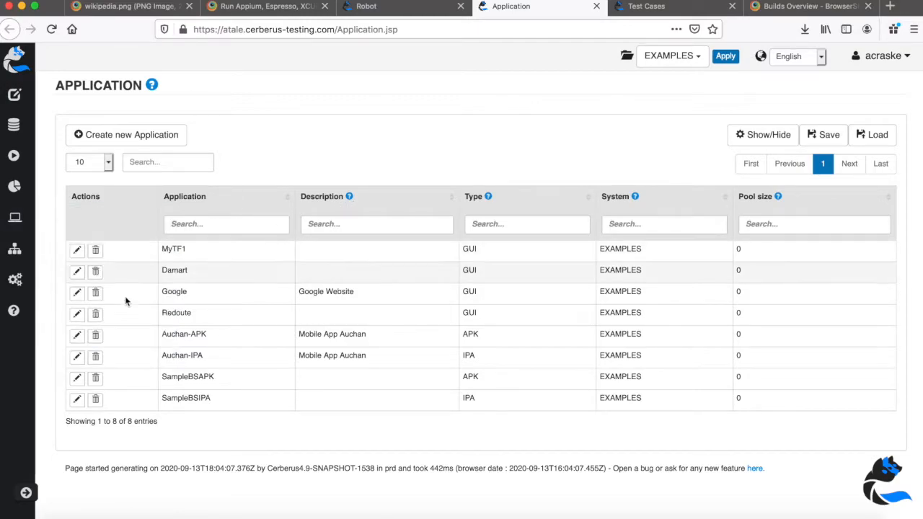
pyautogui.click(78, 380)
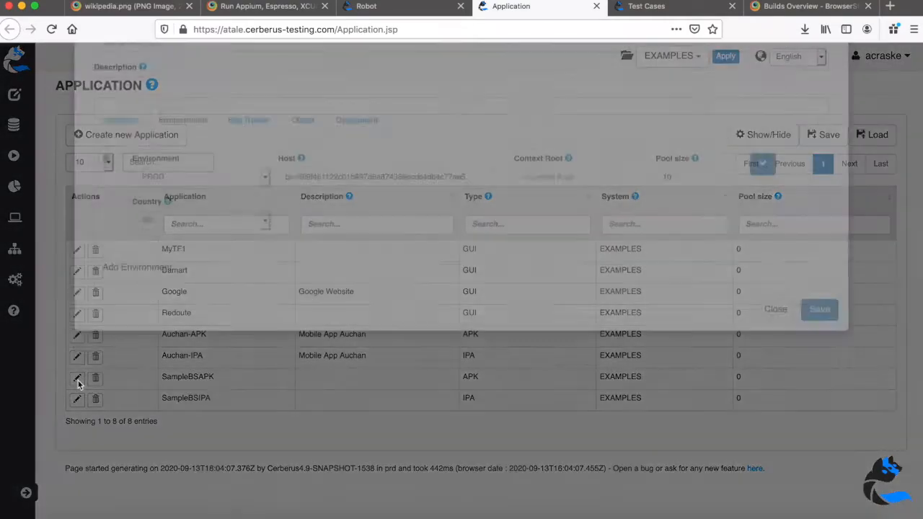
pyautogui.click(121, 191)
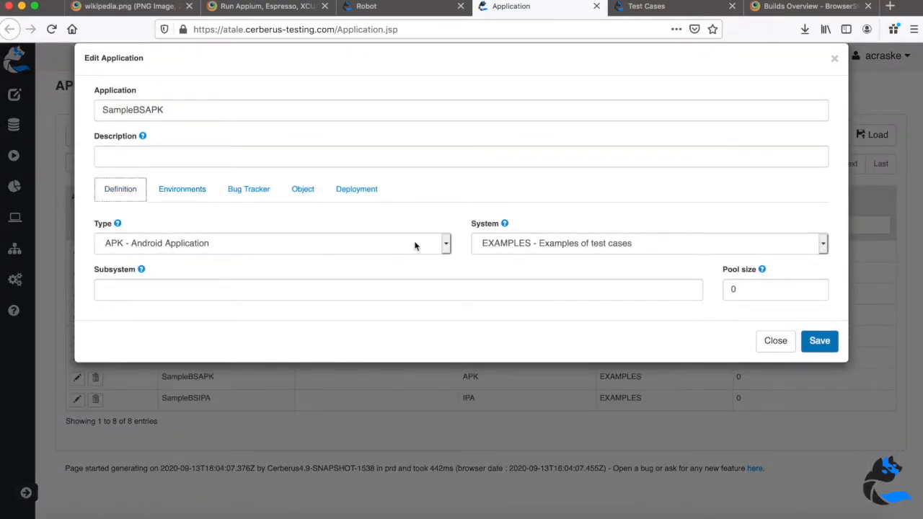
pyautogui.click(188, 194)
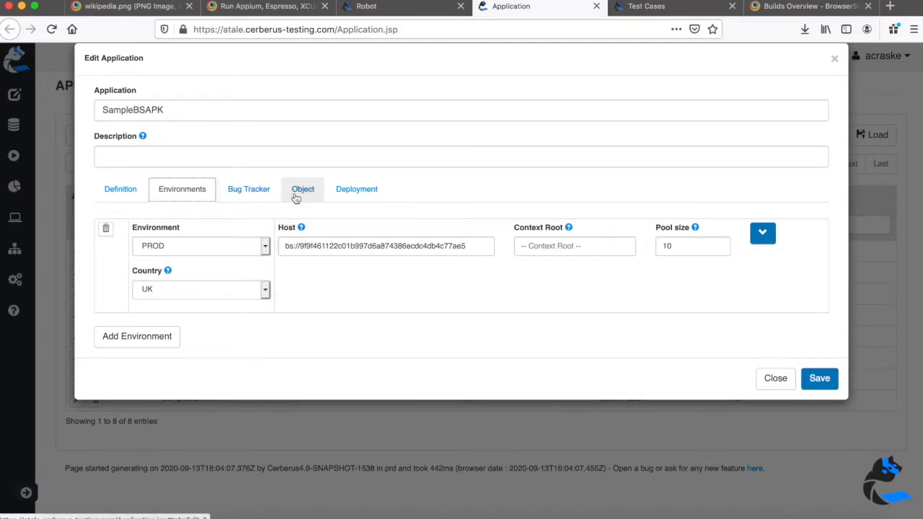
pyautogui.click(763, 233)
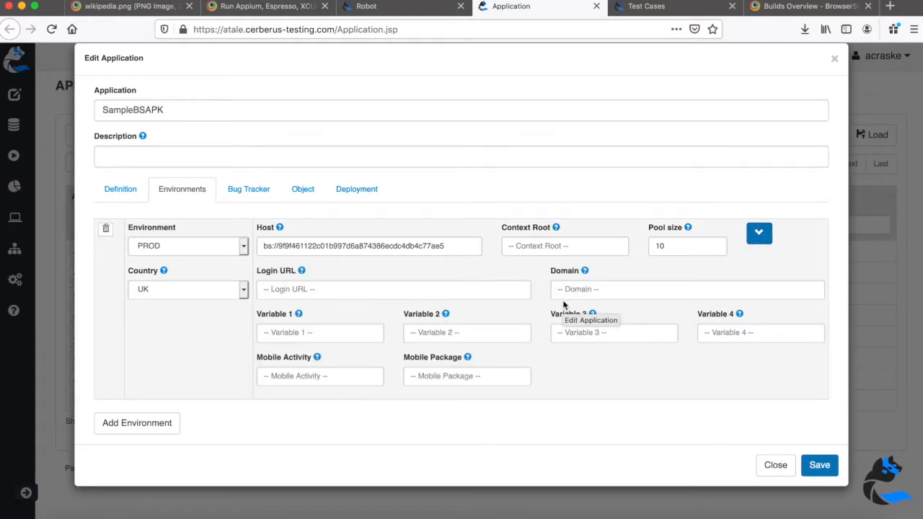
# Open the script of Demo test case 0001A and review its header definition and execution settings, closing the header without saving.
pyautogui.click(670, 15)
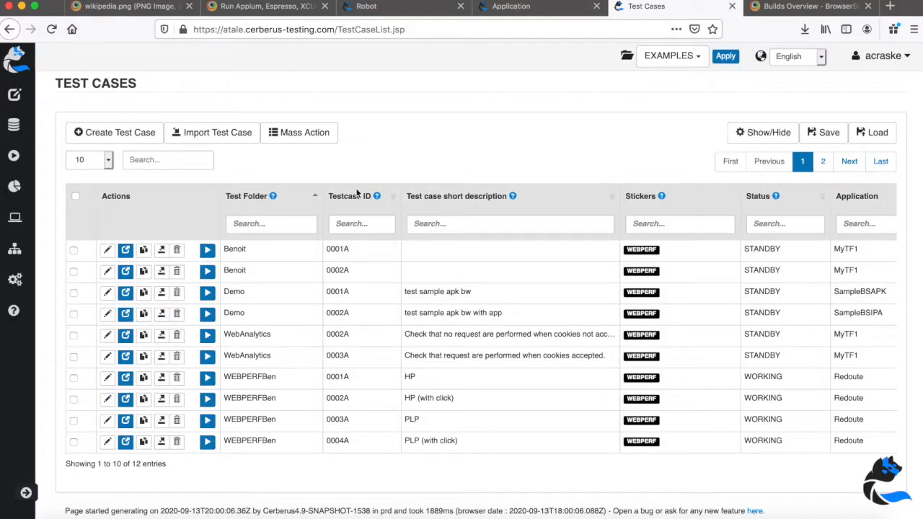
pyautogui.click(127, 293)
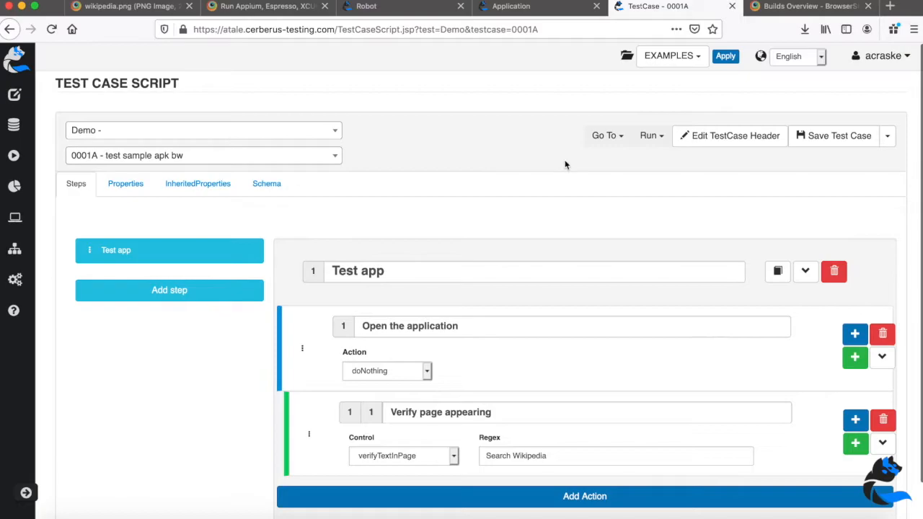
pyautogui.click(764, 138)
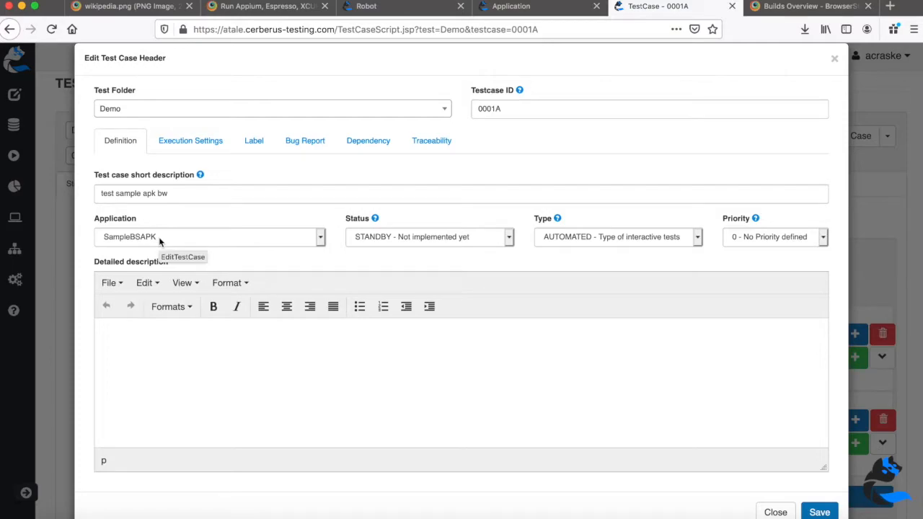
pyautogui.click(192, 140)
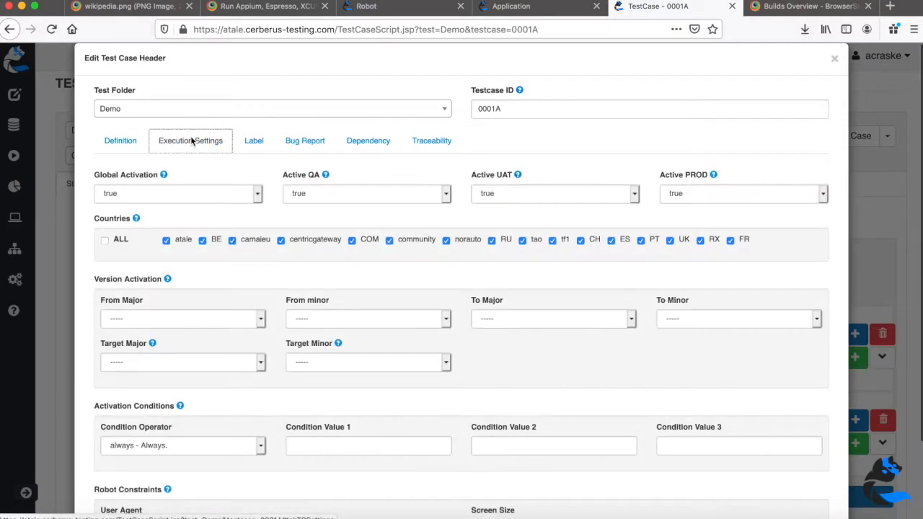
pyautogui.scroll(-3, 329, 255)
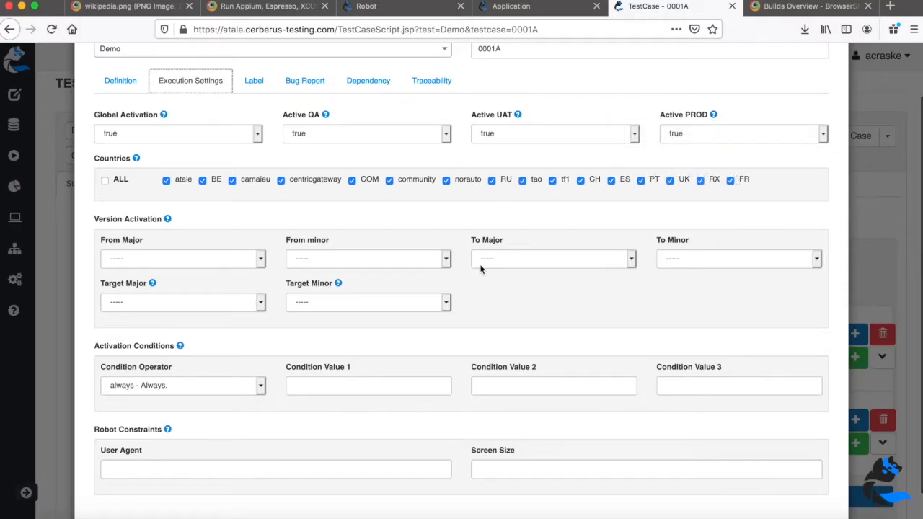
pyautogui.scroll(-1, 481, 269)
pyautogui.scroll(3, 481, 269)
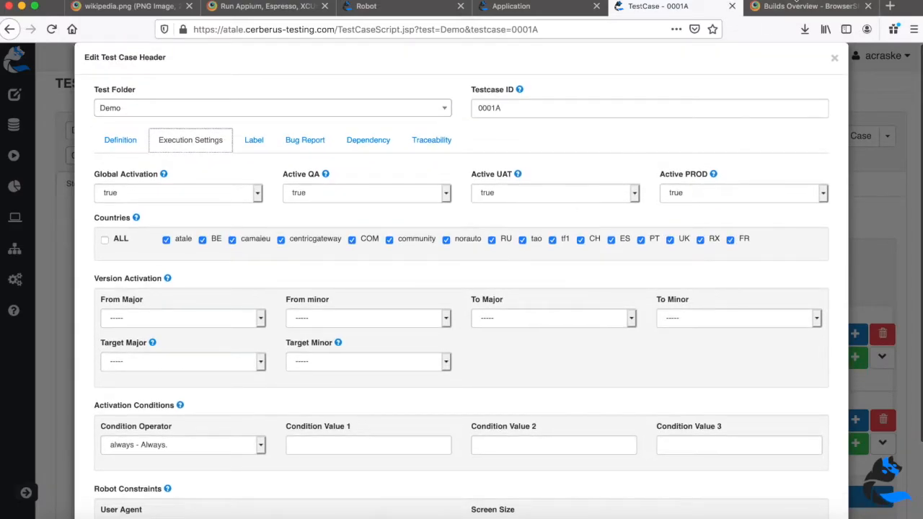
pyautogui.click(834, 58)
pyautogui.scroll(-2, 477, 258)
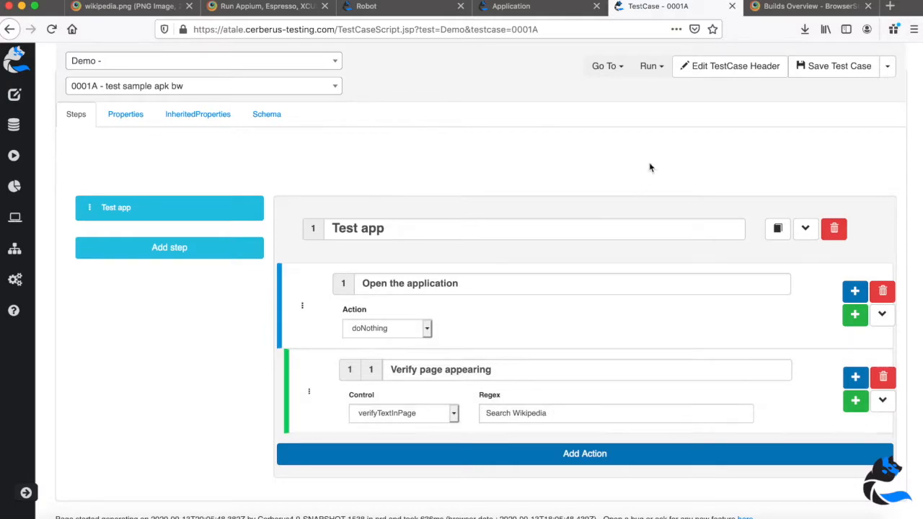
# Prepare a run of Demo test case 0001A in the PROD environment for country UK with the BrowserStack-BS1 robot.
pyautogui.click(653, 65)
pyautogui.click(666, 95)
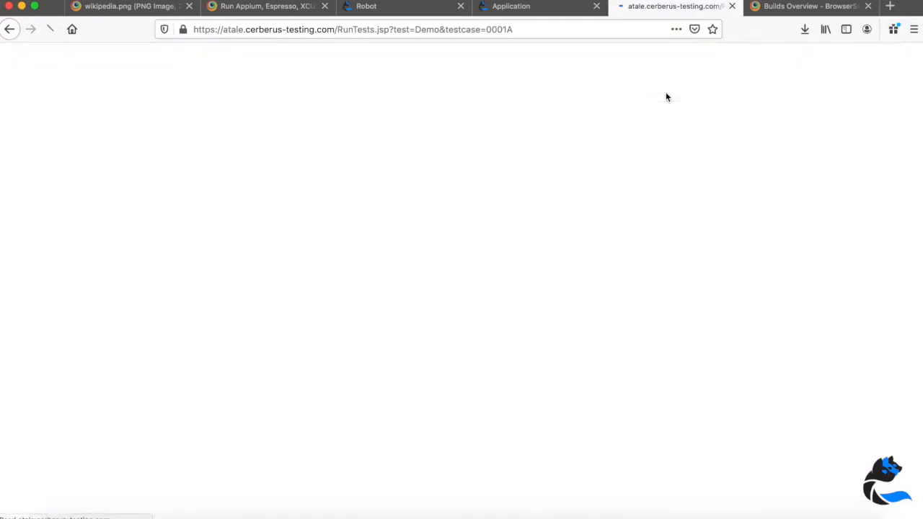
pyautogui.scroll(-3, 406, 195)
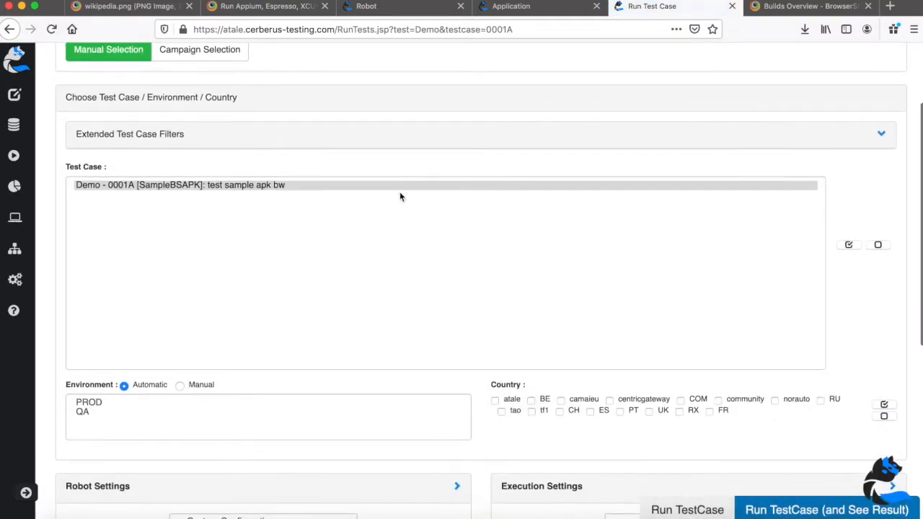
pyautogui.scroll(-3, 350, 327)
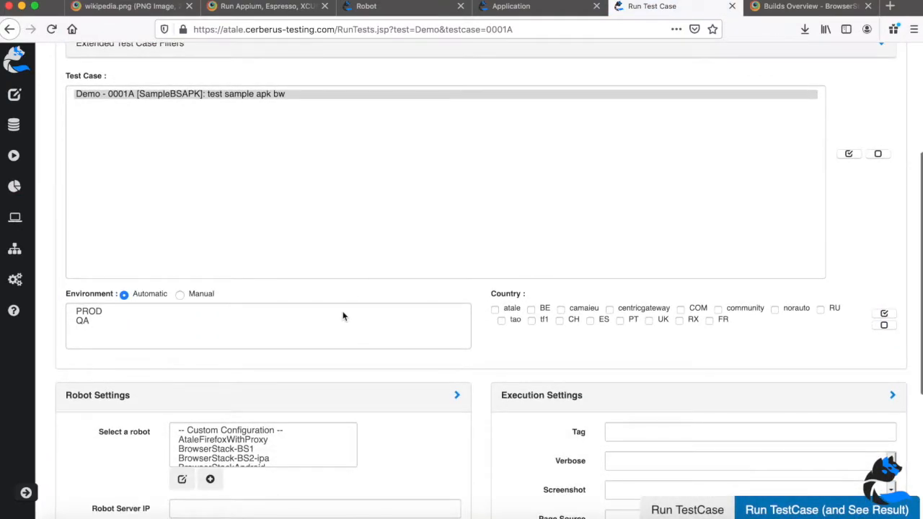
pyautogui.click(342, 311)
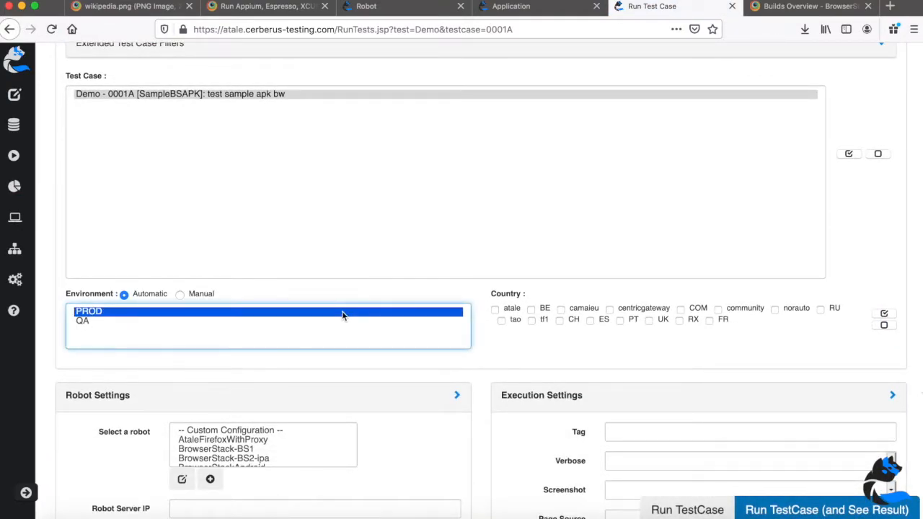
pyautogui.click(649, 324)
pyautogui.scroll(-4, 531, 375)
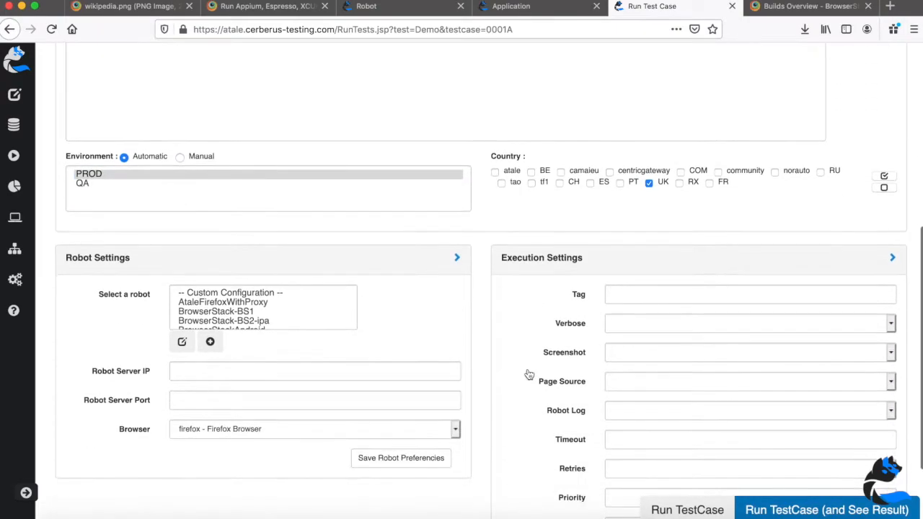
pyautogui.click(259, 313)
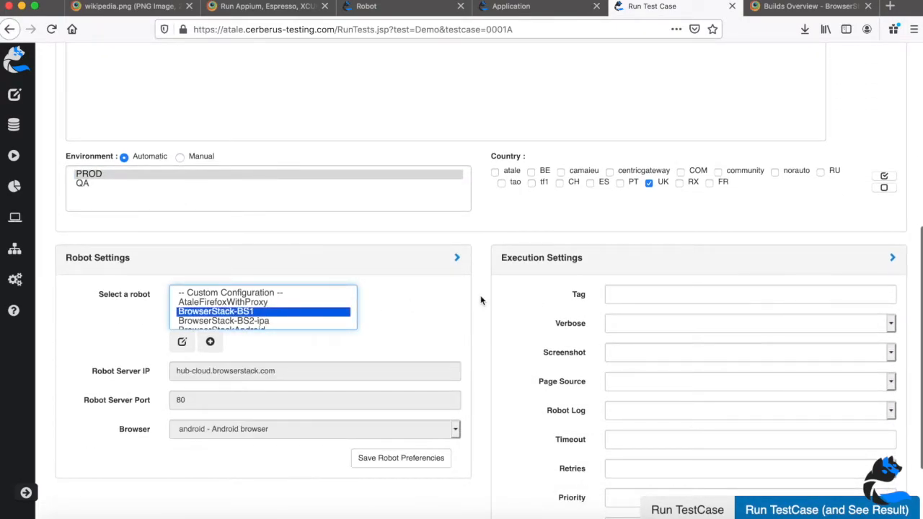
# Set automatic screenshots on error, page source after each action and Selenium log on testcase, and run the test case with its result shown.
pyautogui.scroll(-2, 481, 295)
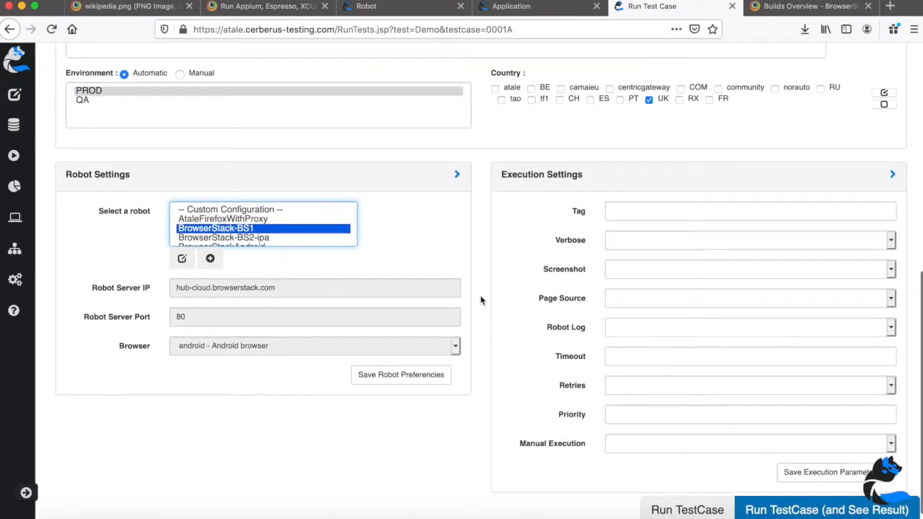
pyautogui.click(667, 276)
pyautogui.click(672, 292)
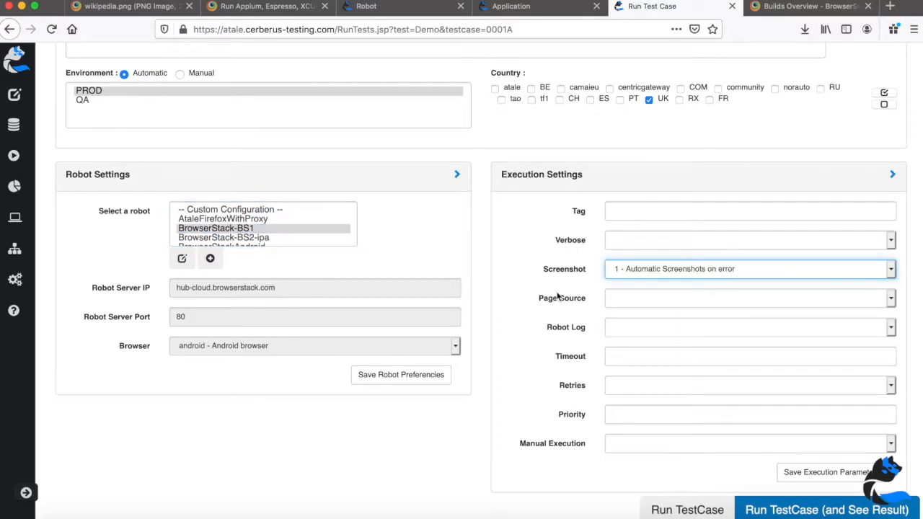
pyautogui.click(638, 299)
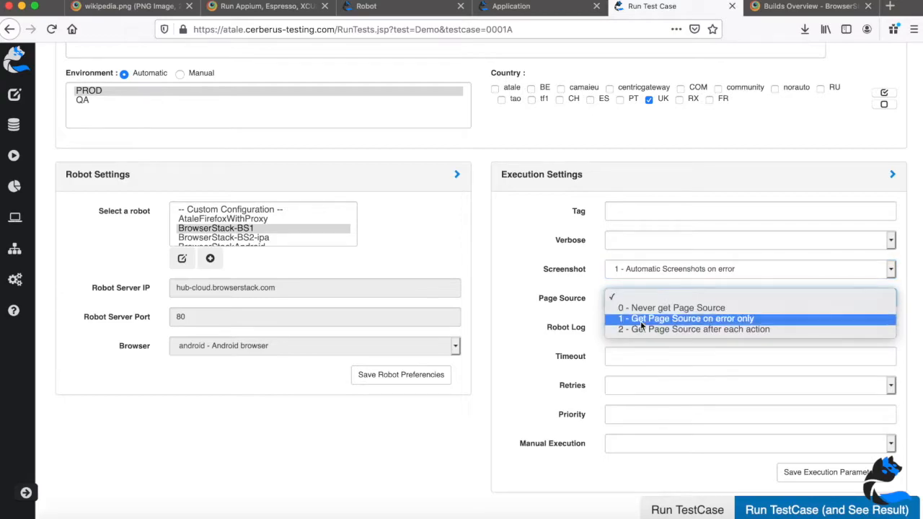
pyautogui.click(642, 329)
pyautogui.click(607, 327)
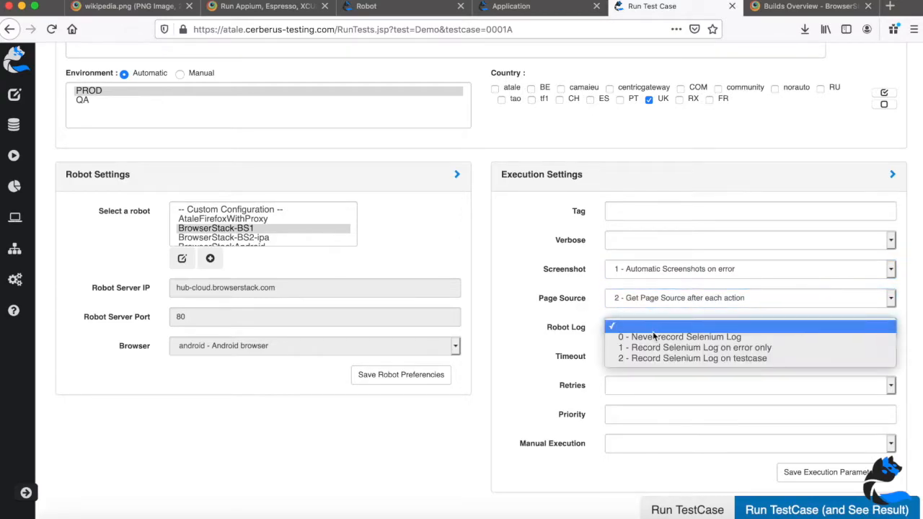
pyautogui.click(661, 361)
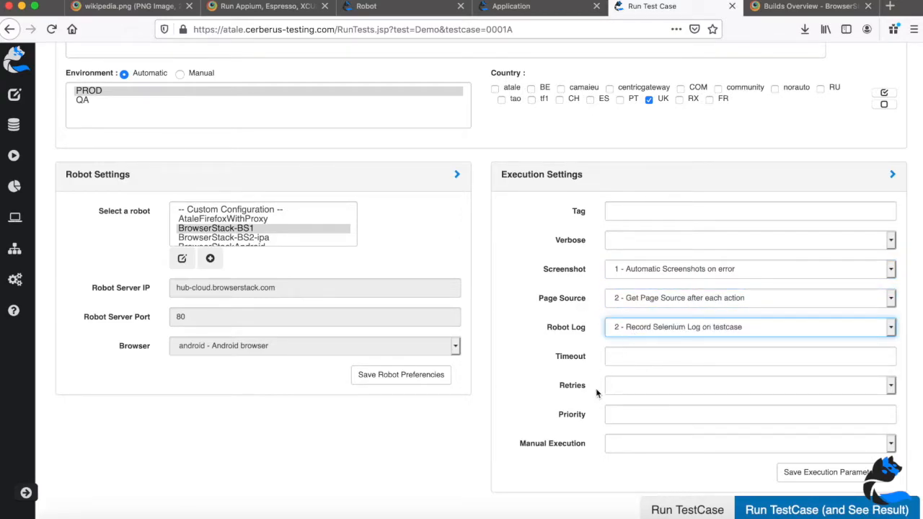
pyautogui.click(771, 512)
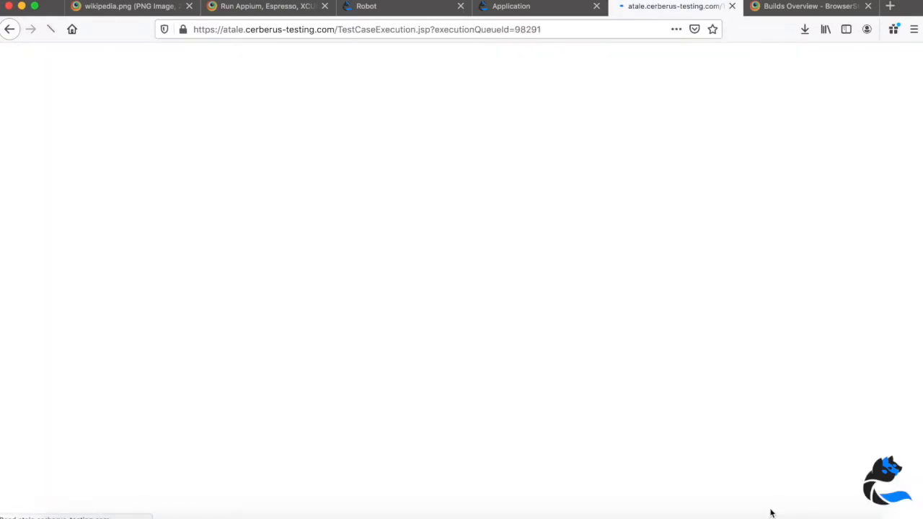
# Reload the BrowserStack builds dashboard, open the newest SampleBSAPK build's session and examine its device details, text logs and screenshots.
pyautogui.click(798, 7)
pyautogui.click(49, 27)
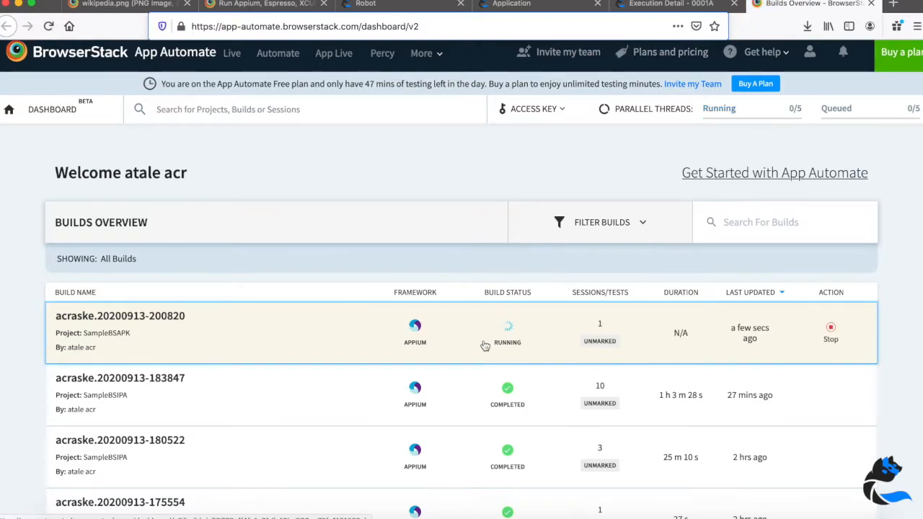
pyautogui.click(285, 352)
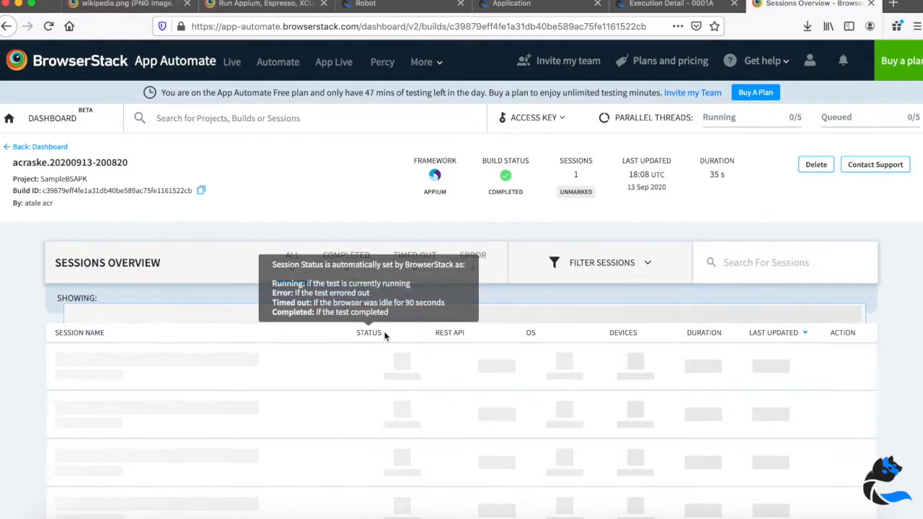
pyautogui.click(249, 378)
pyautogui.scroll(-2, 550, 262)
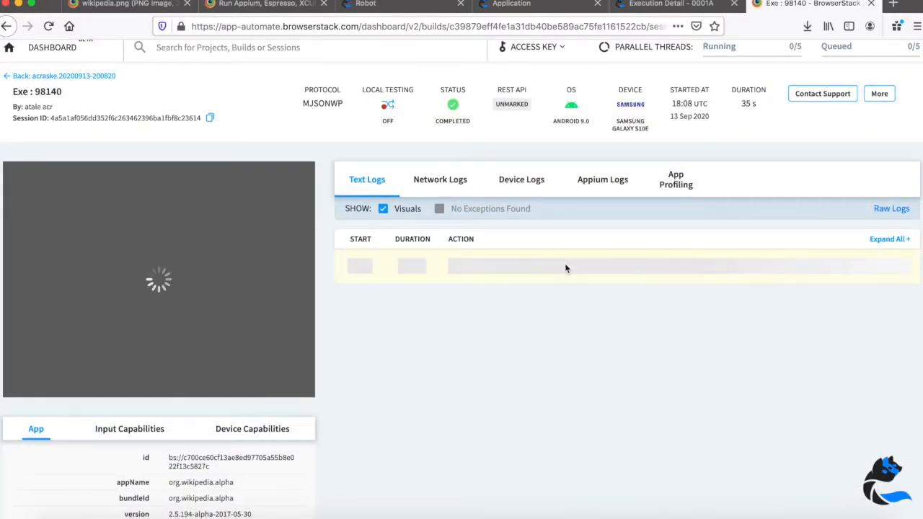
pyautogui.scroll(-5, 650, 256)
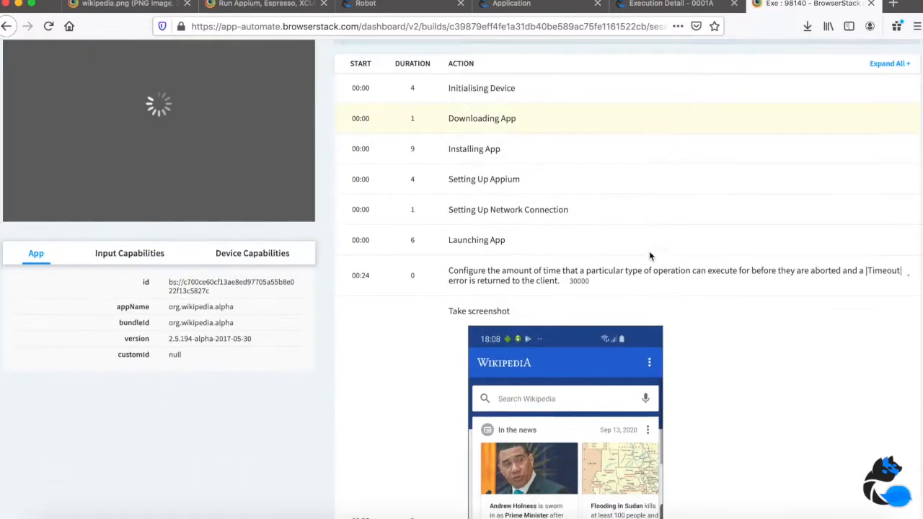
pyautogui.scroll(-6, 649, 256)
pyautogui.scroll(8, 650, 257)
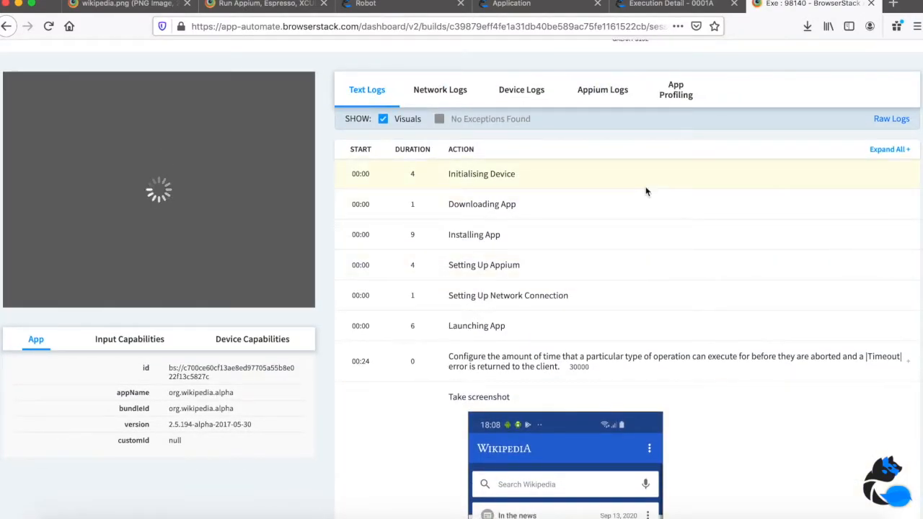
pyautogui.scroll(2, 646, 191)
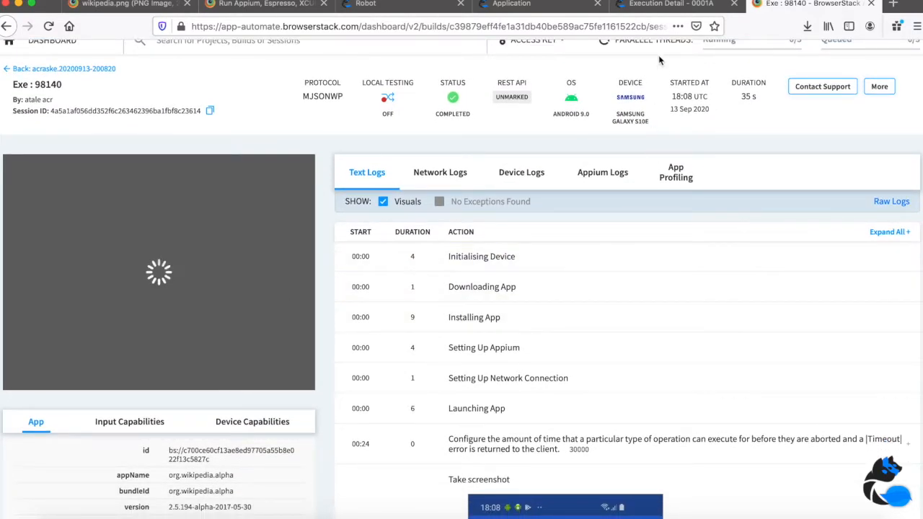
# Return to the Cerberus execution detail and examine the screenshot and page source recorded for the Verify page appearing control.
pyautogui.click(666, 12)
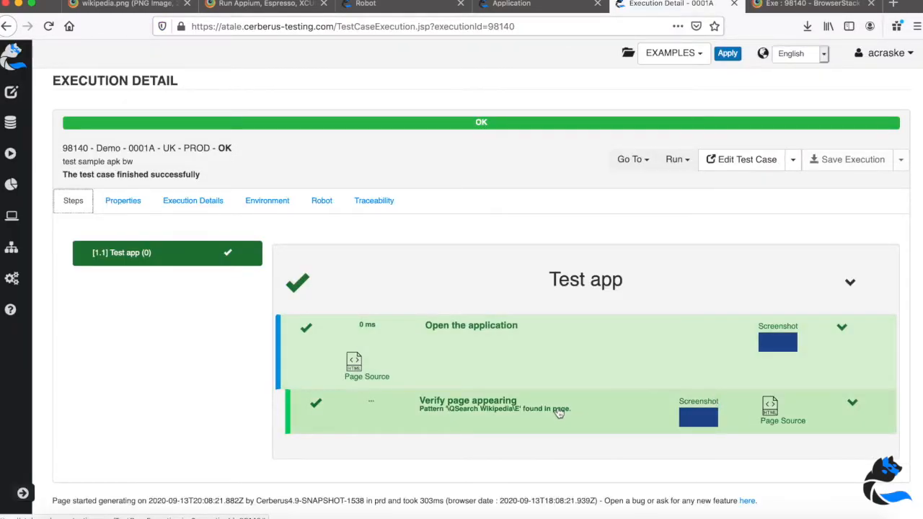
pyautogui.click(706, 422)
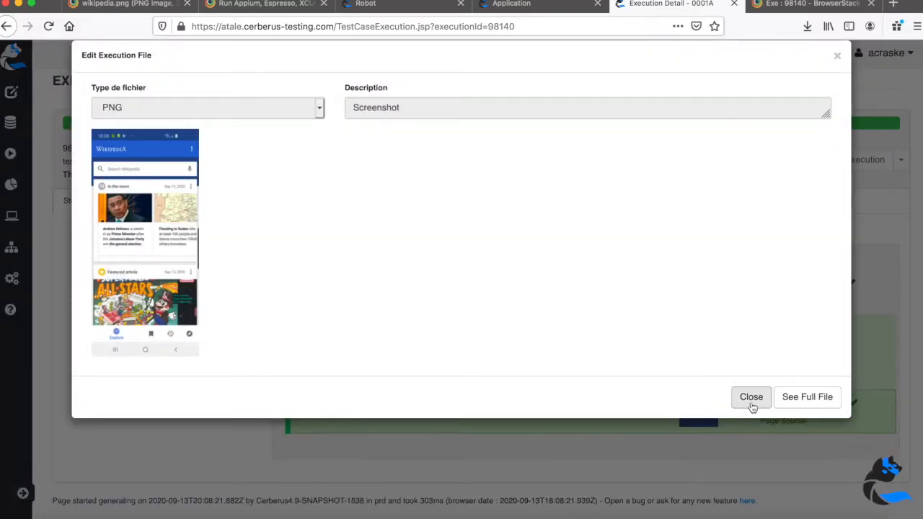
pyautogui.click(750, 399)
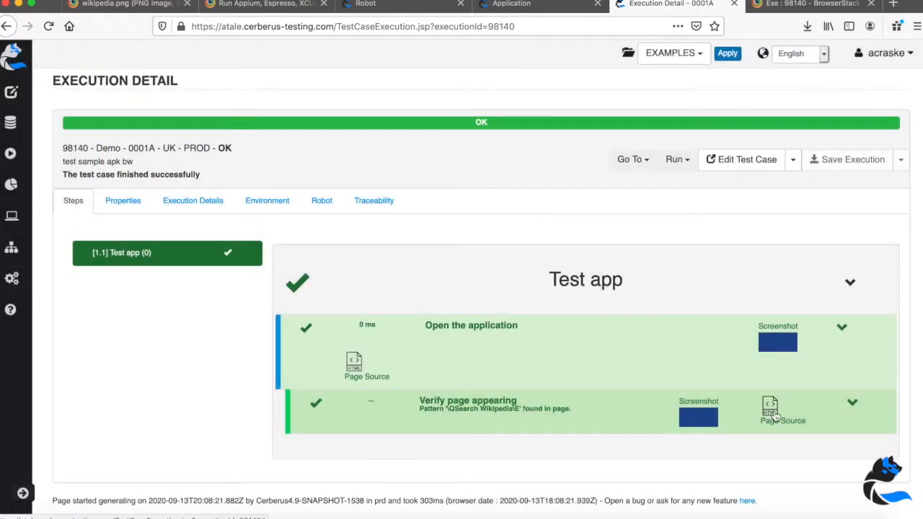
pyautogui.click(771, 408)
pyautogui.scroll(-2, 229, 195)
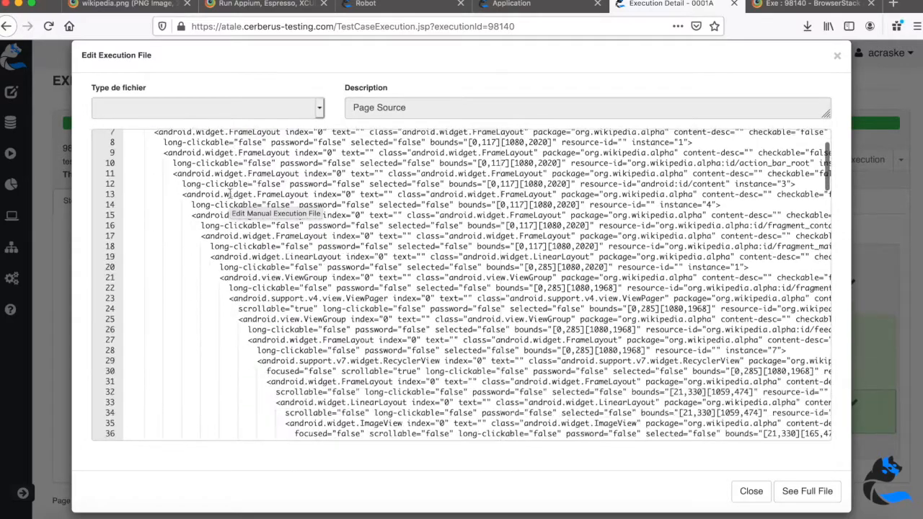
pyautogui.scroll(-20, 230, 194)
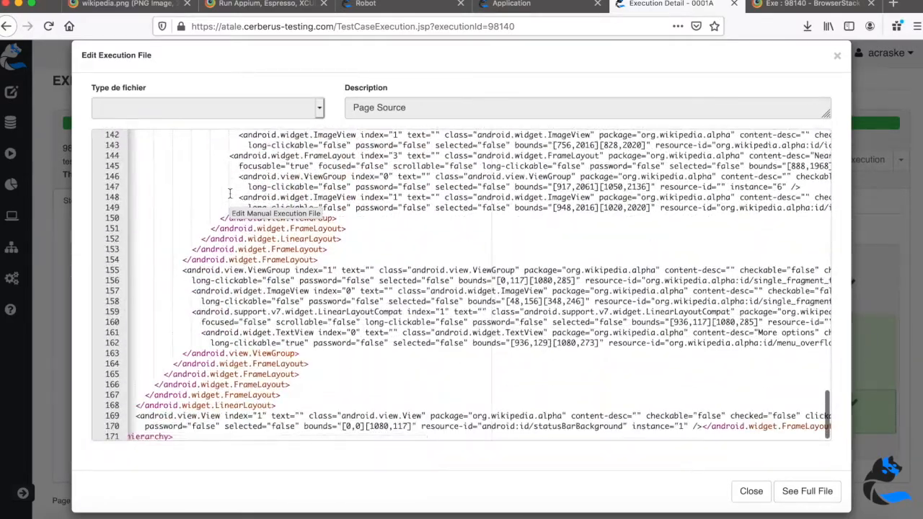
pyautogui.scroll(20, 229, 193)
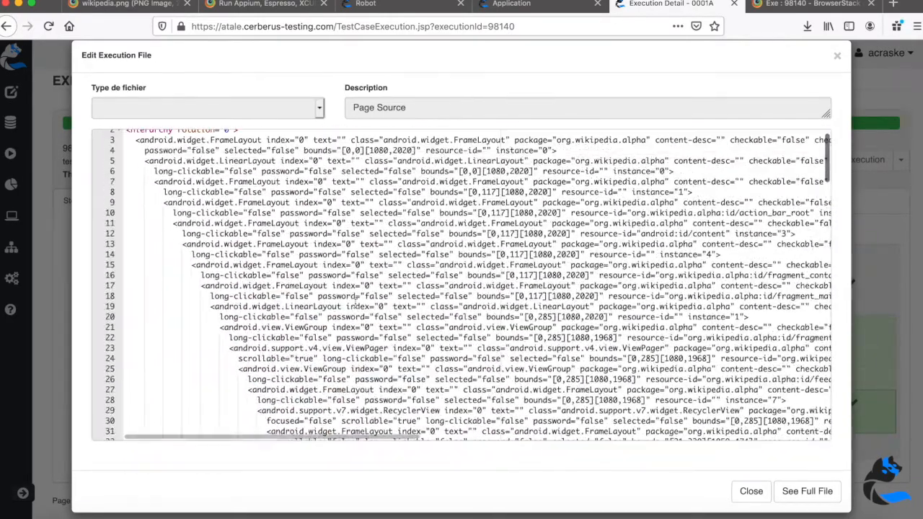
pyautogui.click(749, 492)
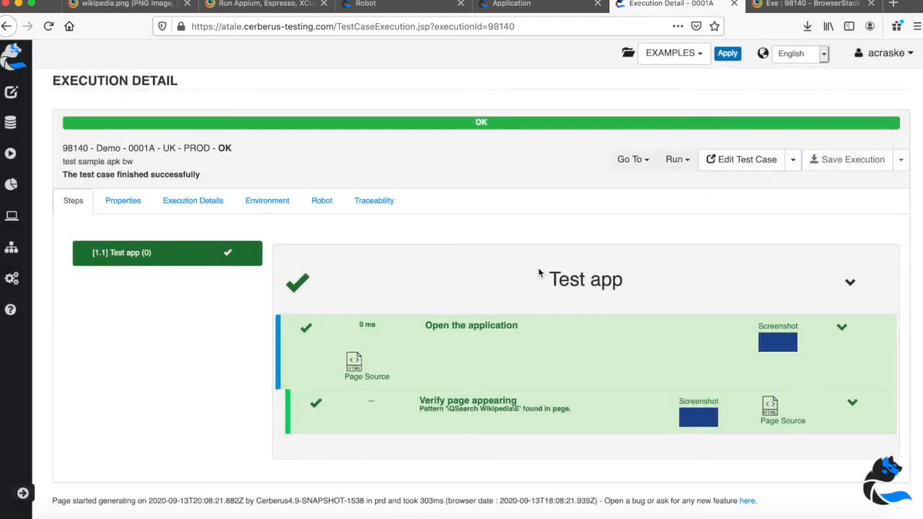
# Examine the environment and robot details of the 0001A execution.
pyautogui.click(275, 203)
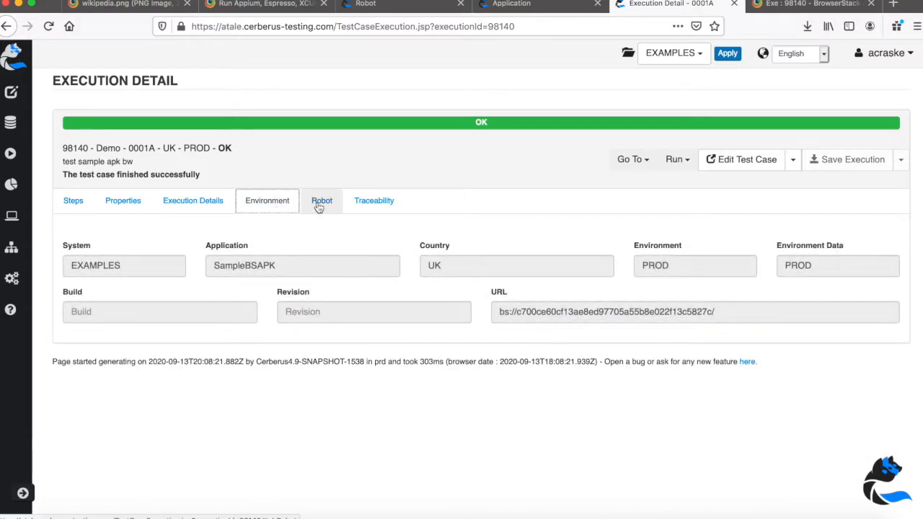
pyautogui.click(317, 204)
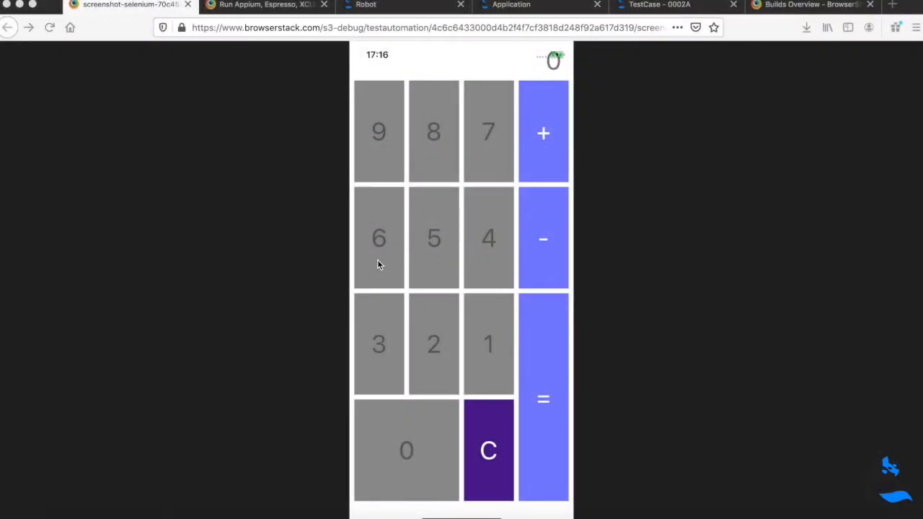
# Switch to BrowserStack's App Automate setup guide and examine the uploaded calculator.ipa's app_url and the iOS device capabilities.
pyautogui.click(255, 8)
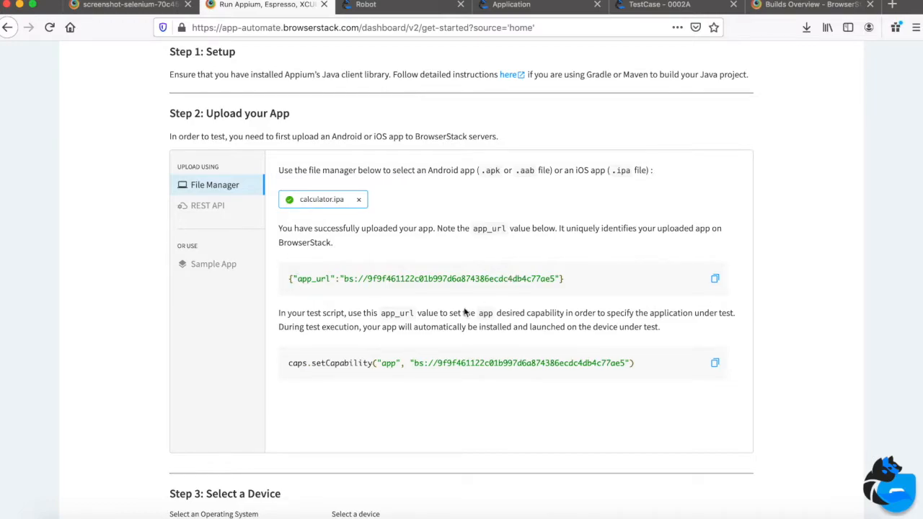
pyautogui.scroll(-5, 436, 366)
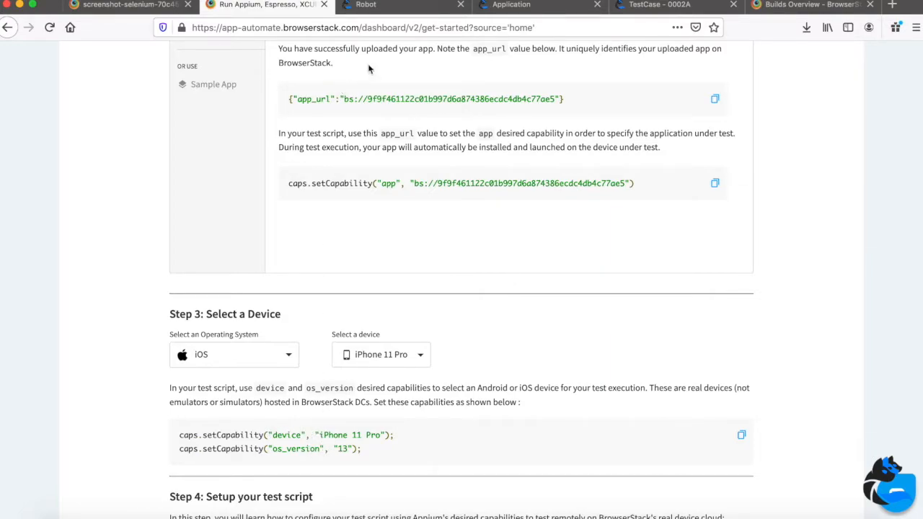
# Switch to the Cerberus robot BrowserStack-BS2-ipa and examine its definition, capabilities and executor settings.
pyautogui.click(400, 13)
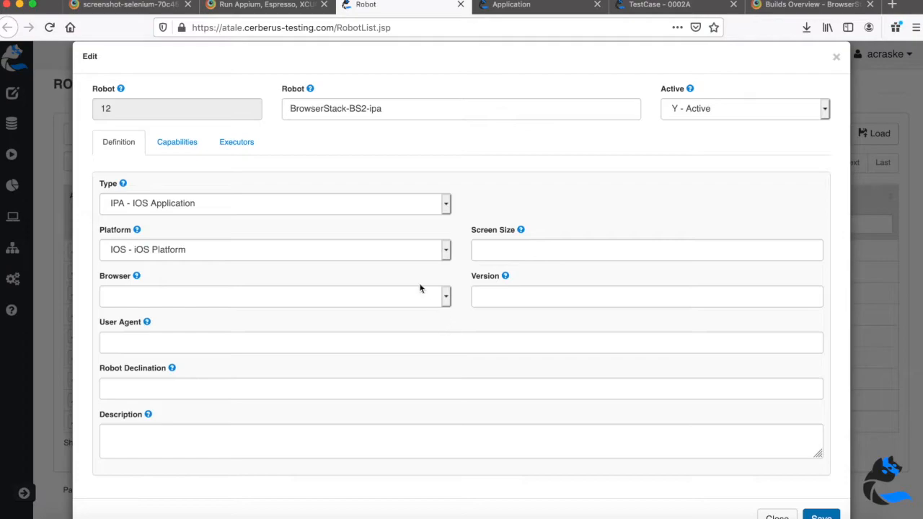
pyautogui.click(176, 141)
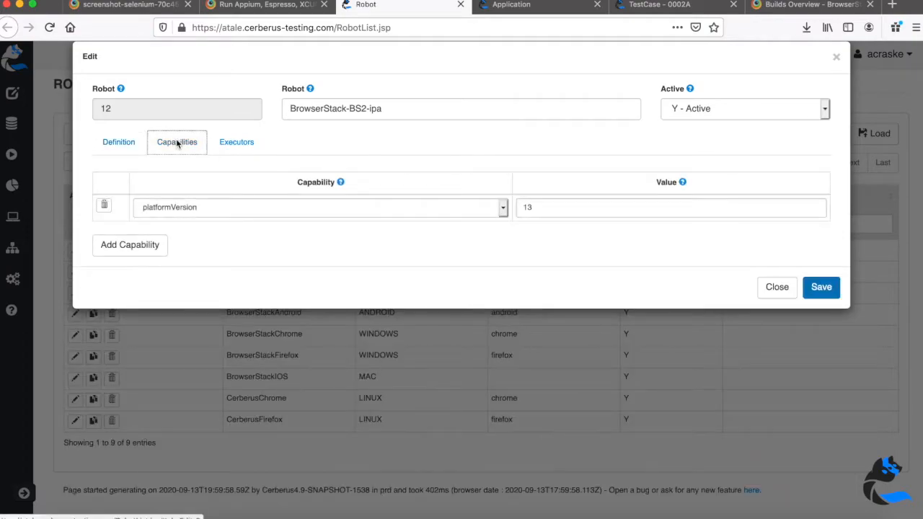
pyautogui.click(238, 147)
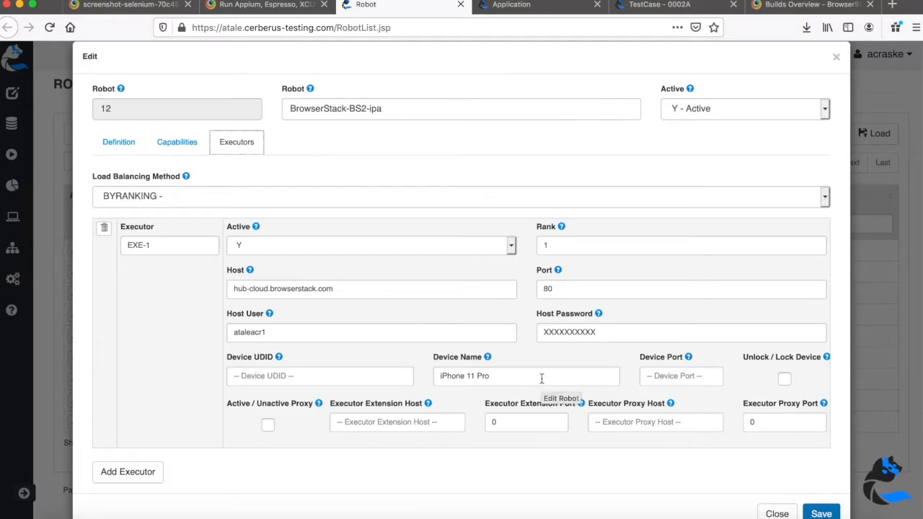
pyautogui.scroll(-1, 542, 382)
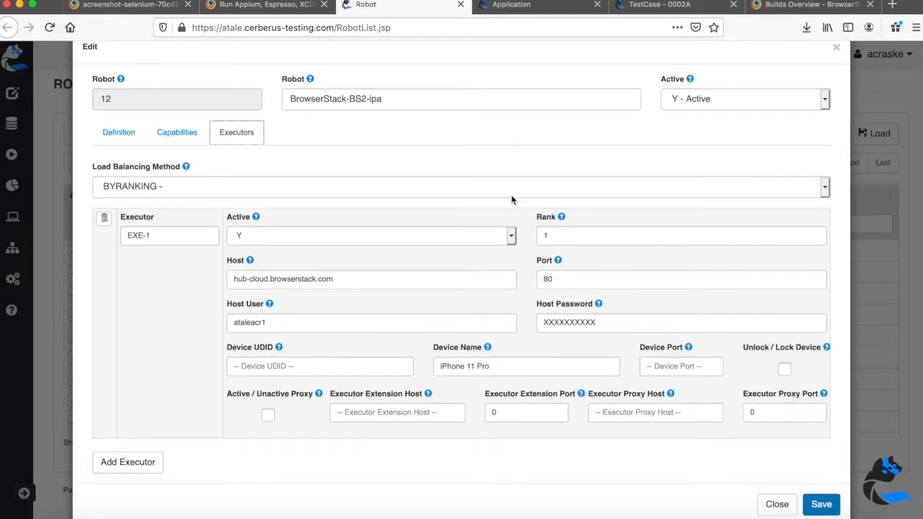
# Switch to the SampleBSIPA application and examine its definition and PROD environment settings.
pyautogui.click(530, 4)
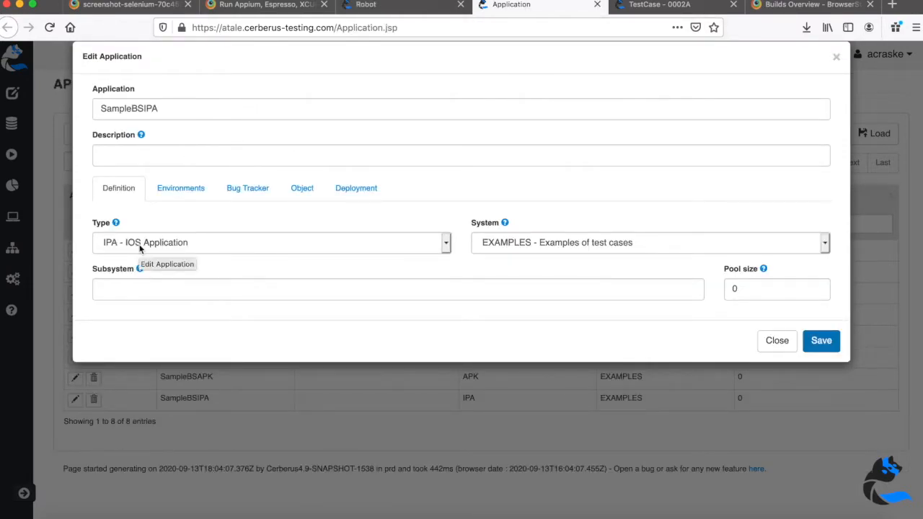
pyautogui.click(180, 200)
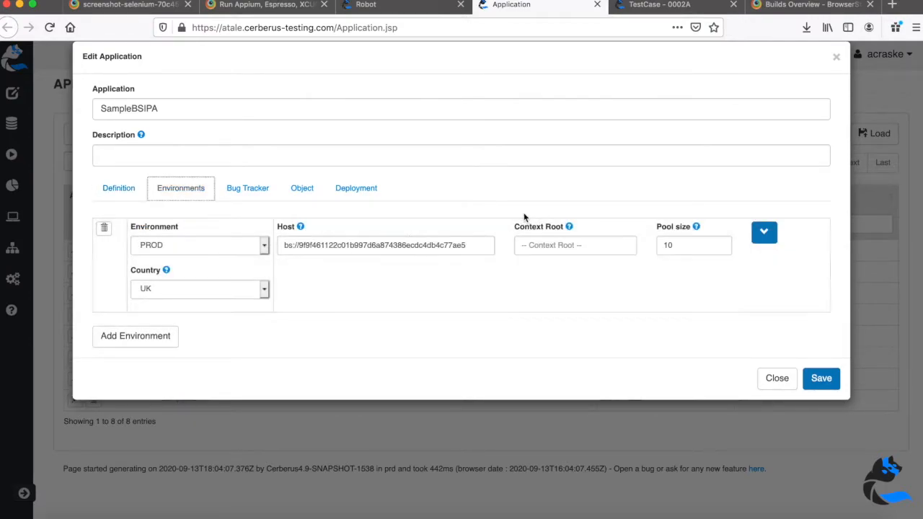
# Switch to test case 0002A and examine its Test app actions and controls, from opening the application to closing it.
pyautogui.click(660, 17)
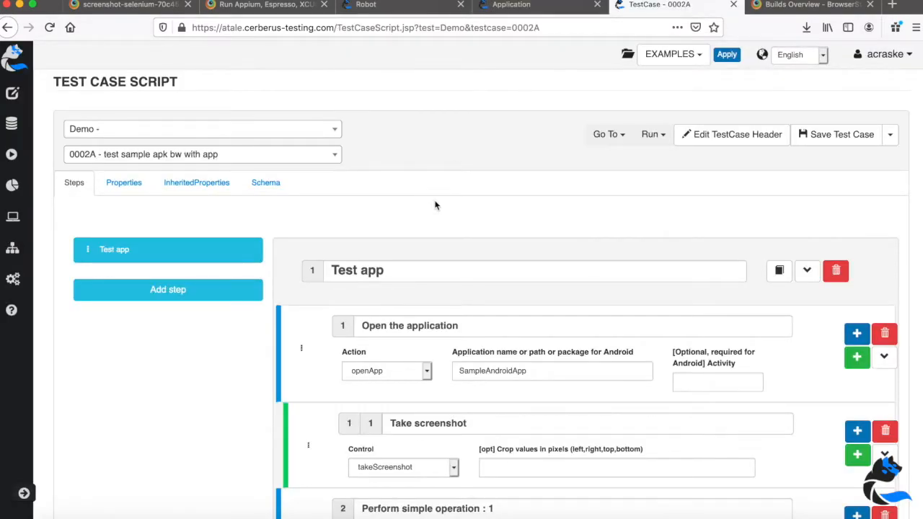
pyautogui.scroll(-2, 442, 219)
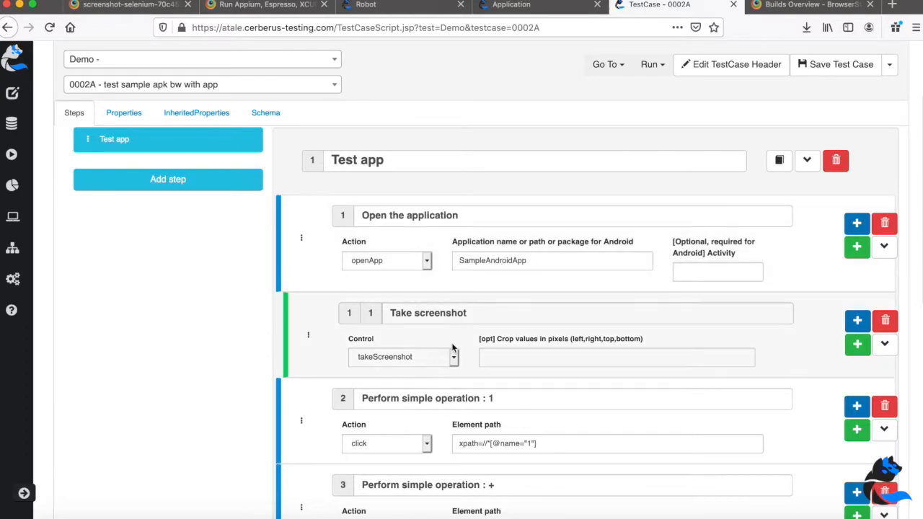
pyautogui.scroll(-5, 454, 347)
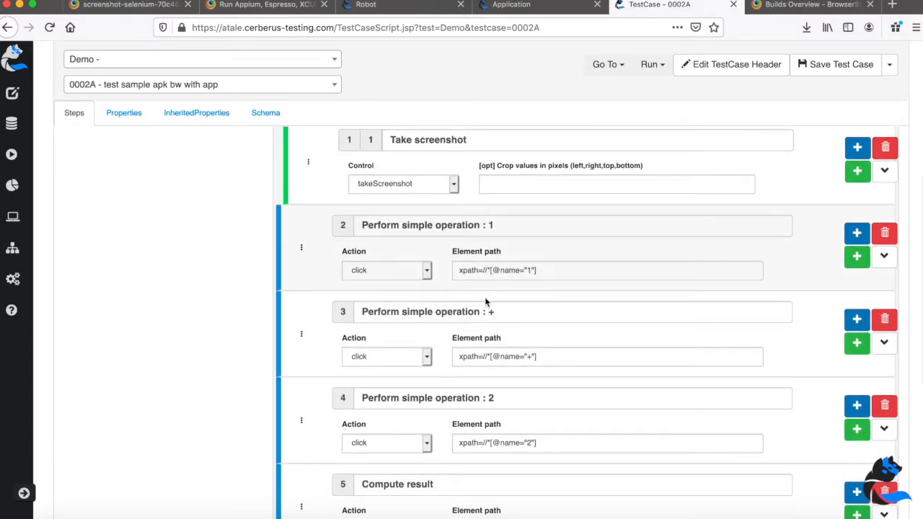
pyautogui.scroll(-3, 512, 352)
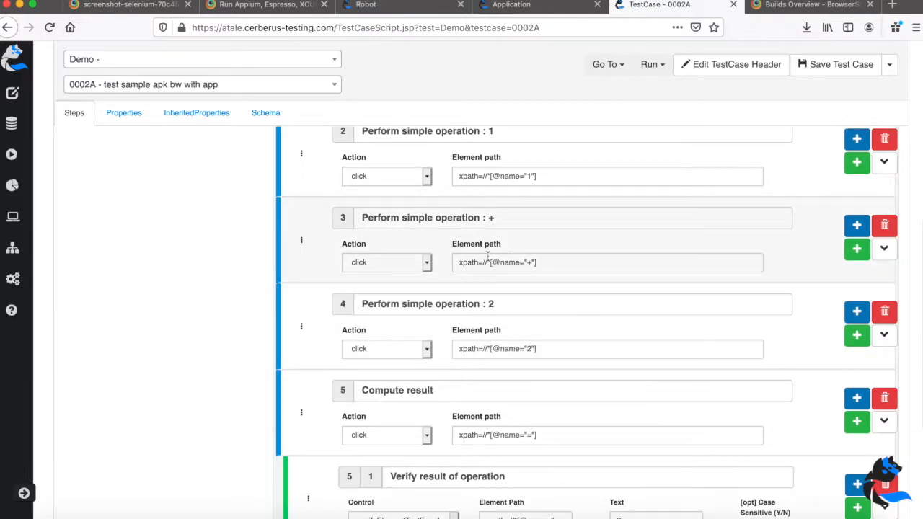
pyautogui.scroll(-3, 546, 343)
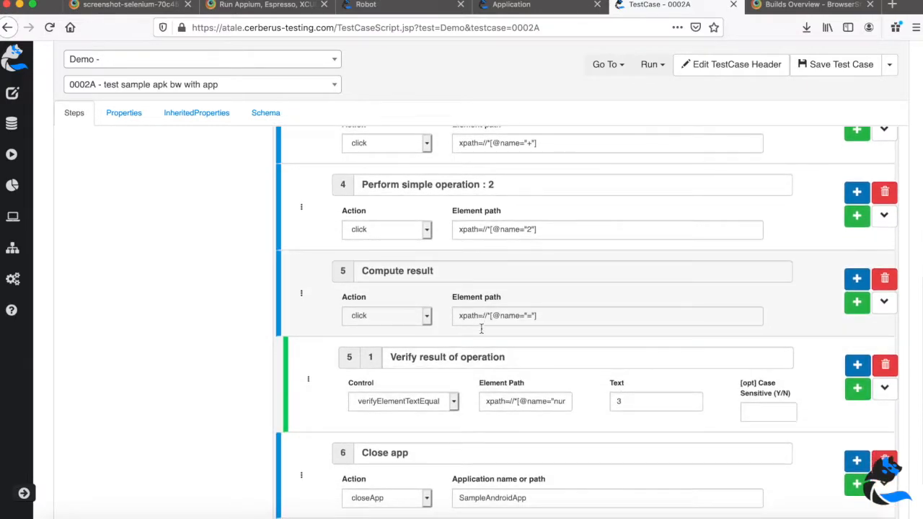
pyautogui.scroll(-2, 602, 331)
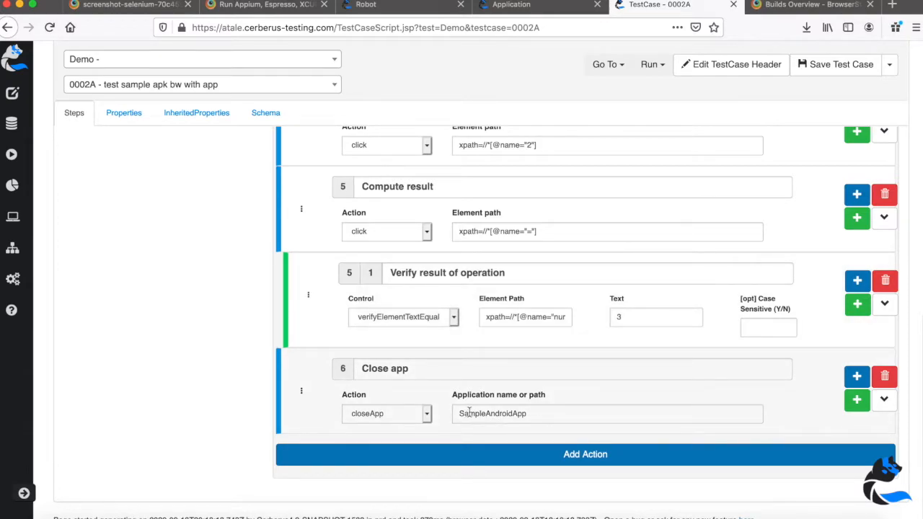
pyautogui.scroll(11, 577, 238)
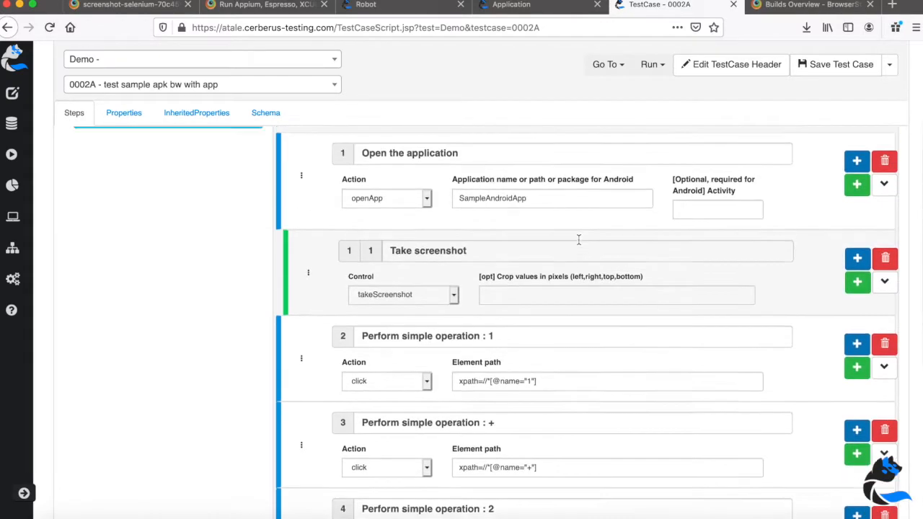
pyautogui.scroll(-9, 578, 240)
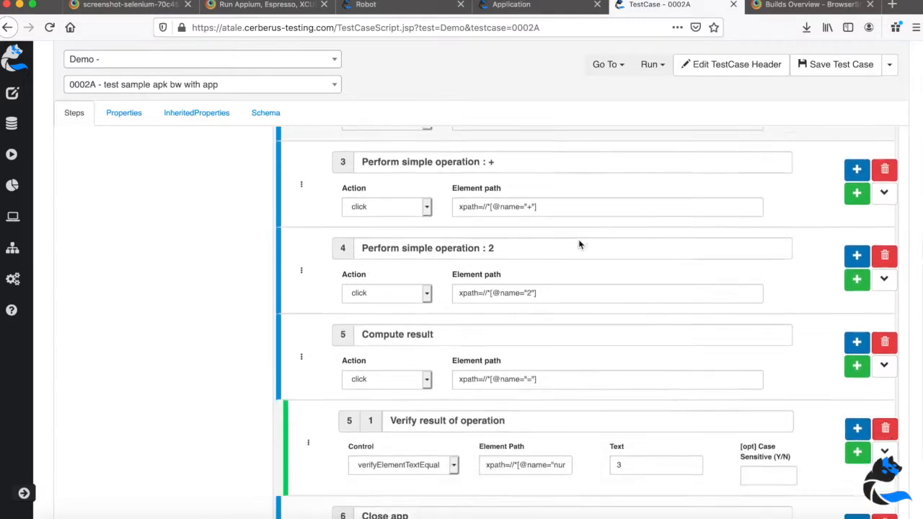
pyautogui.scroll(1, 579, 244)
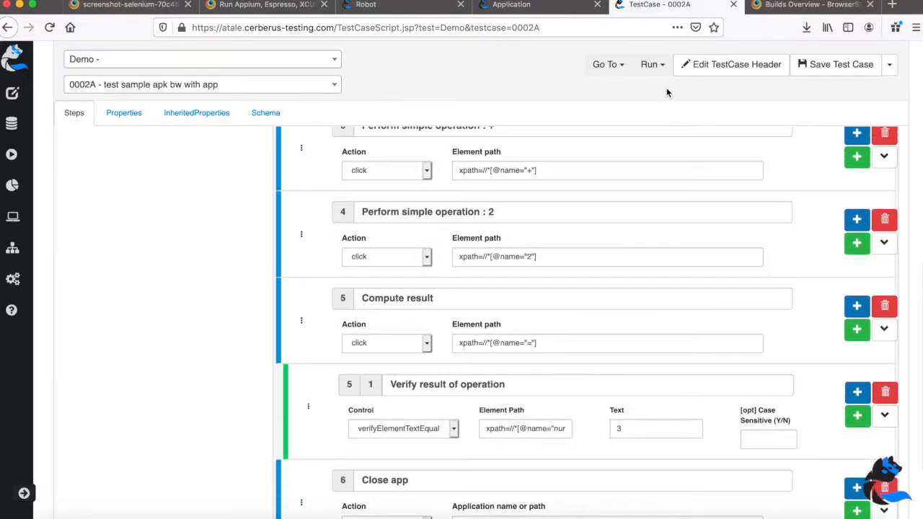
# Prepare a run of test case 0002A in the PROD environment for country UK with the robot BrowserStack-BS2-ipa.
pyautogui.click(653, 64)
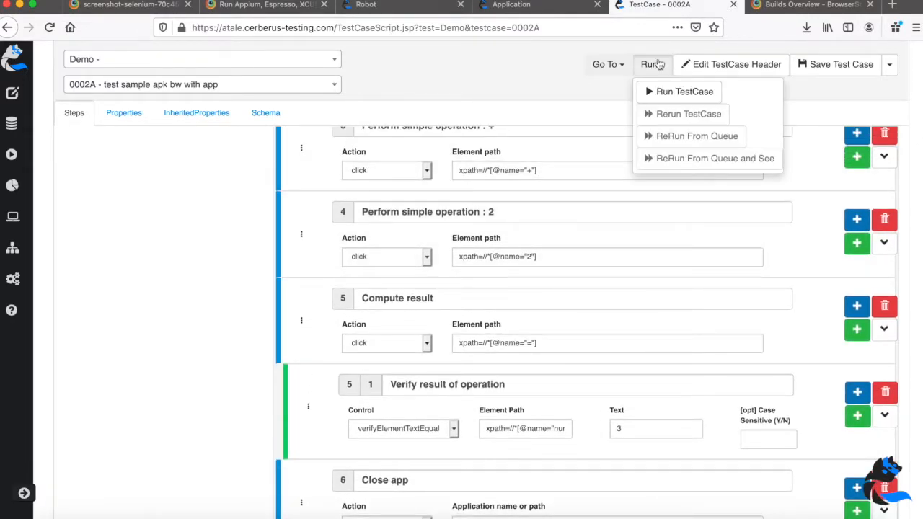
pyautogui.click(675, 94)
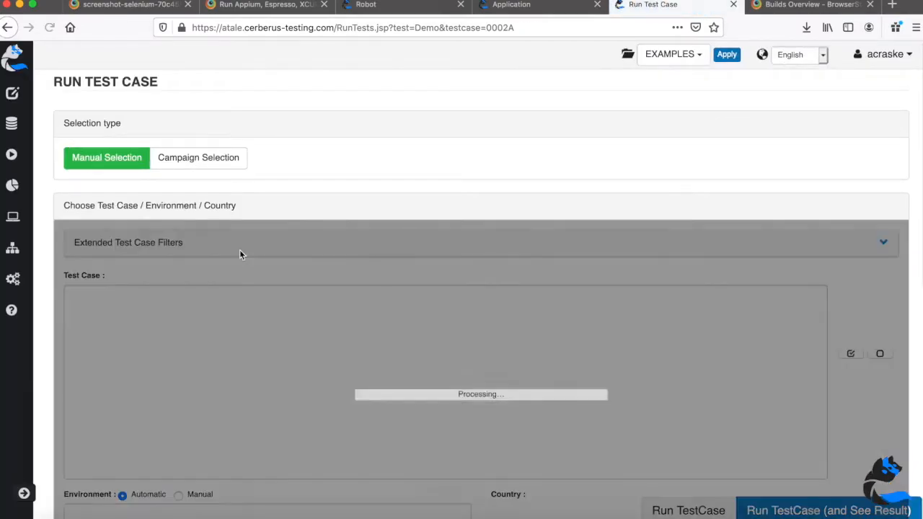
pyautogui.scroll(-3, 487, 264)
pyautogui.scroll(-3, 491, 269)
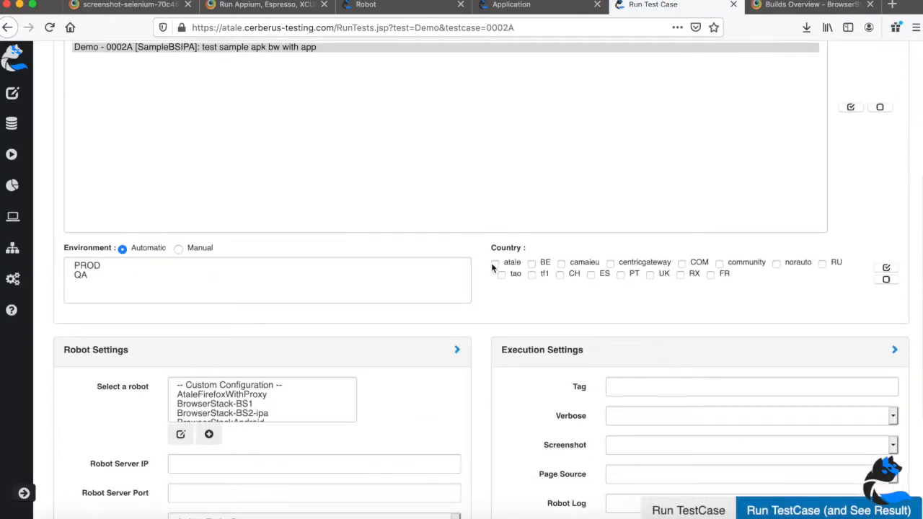
pyautogui.click(366, 266)
pyautogui.click(650, 274)
pyautogui.scroll(-4, 311, 280)
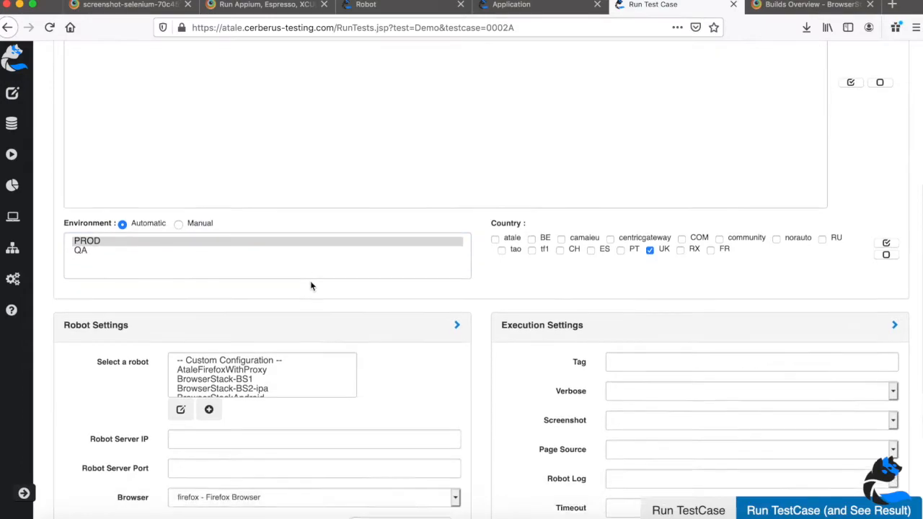
pyautogui.click(260, 249)
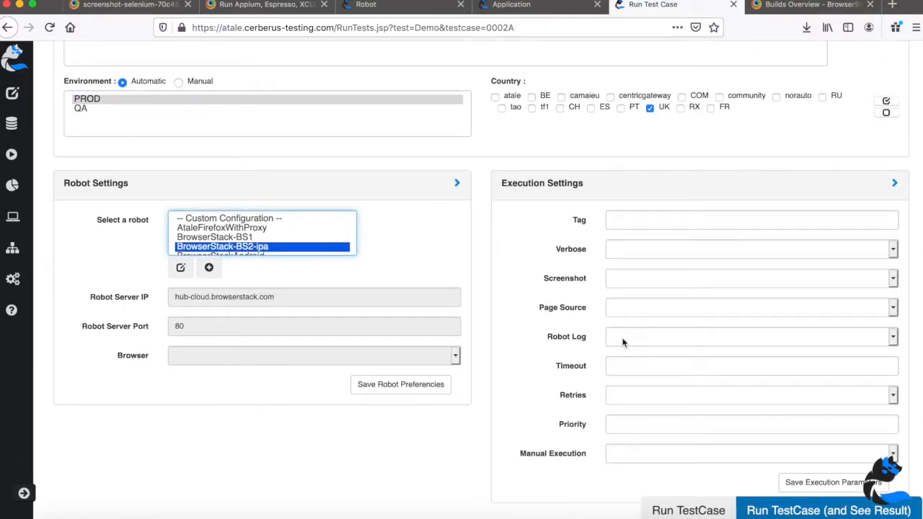
# Set automatic screenshots on error, page source after each action and Selenium log recording, and run the test case with its result shown.
pyautogui.click(651, 281)
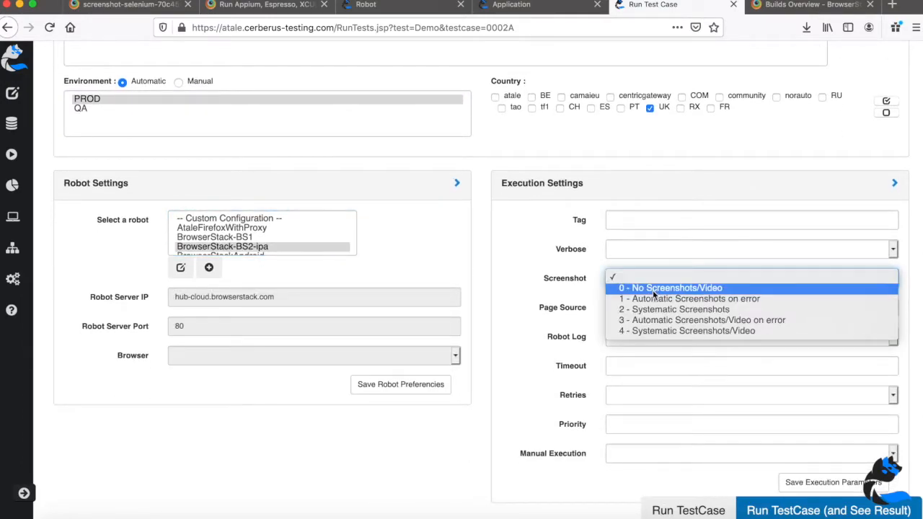
pyautogui.click(655, 296)
pyautogui.click(652, 310)
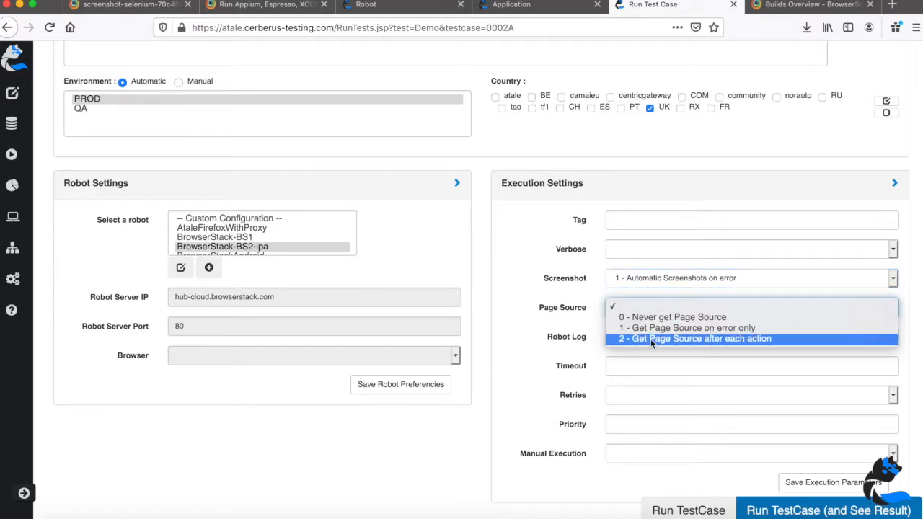
pyautogui.click(652, 338)
pyautogui.click(653, 337)
pyautogui.click(653, 369)
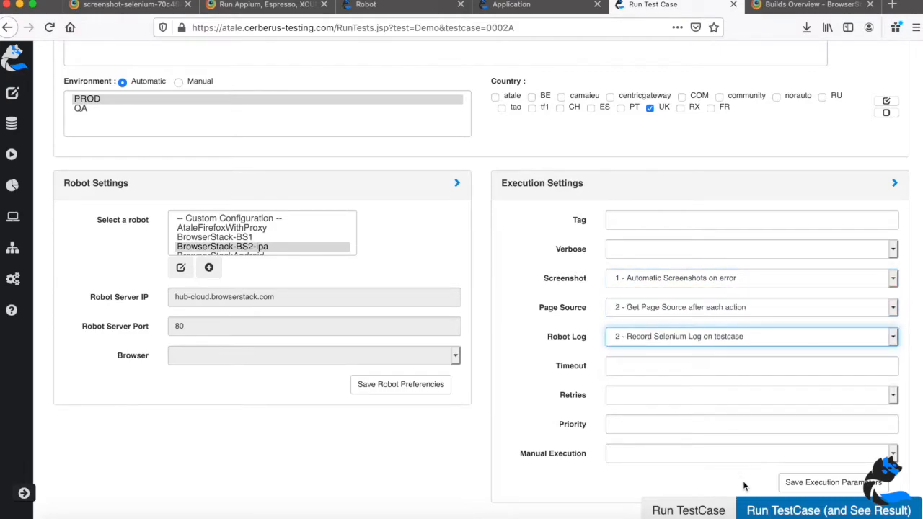
pyautogui.click(773, 513)
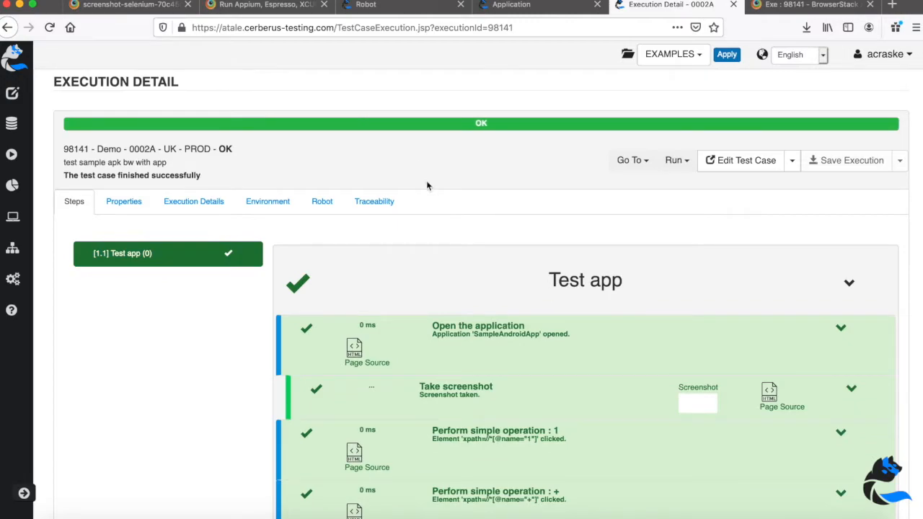
# Examine the step results of the 0002A execution and the page source captured by the Take screenshot control.
pyautogui.scroll(-5, 461, 218)
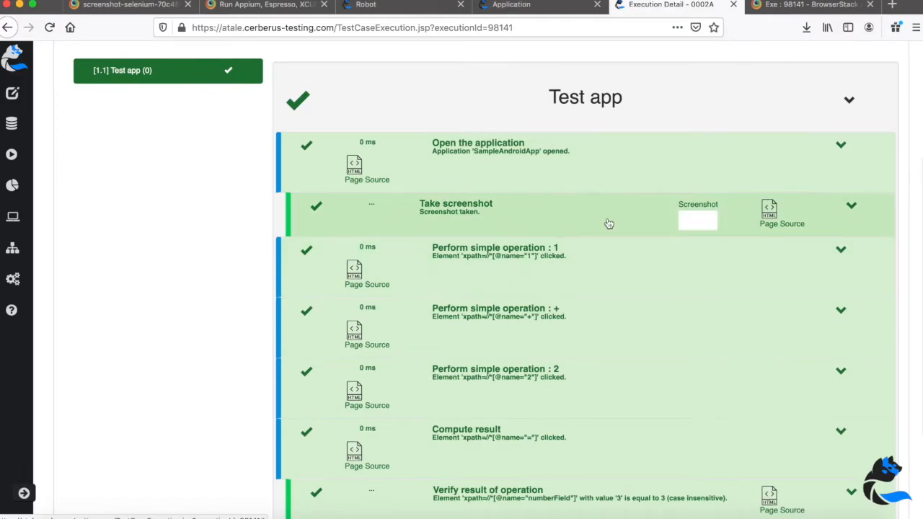
pyautogui.click(770, 218)
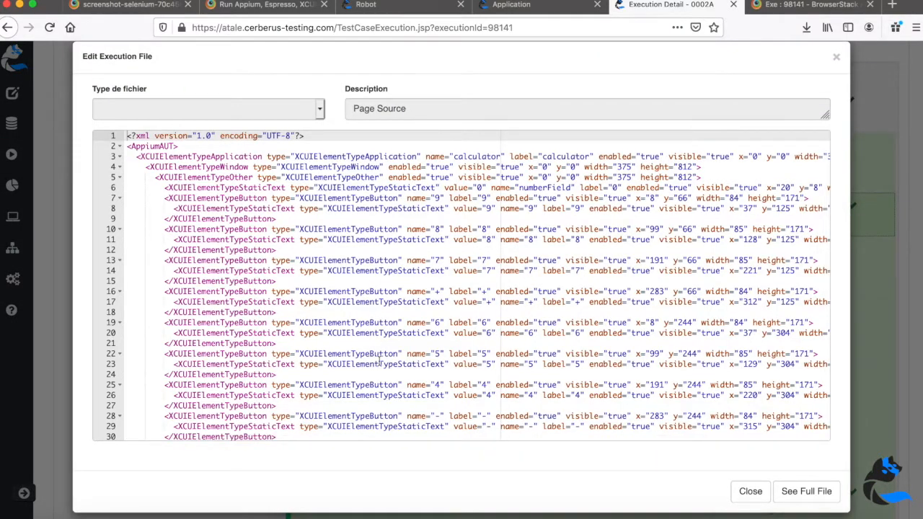
pyautogui.scroll(-5, 380, 366)
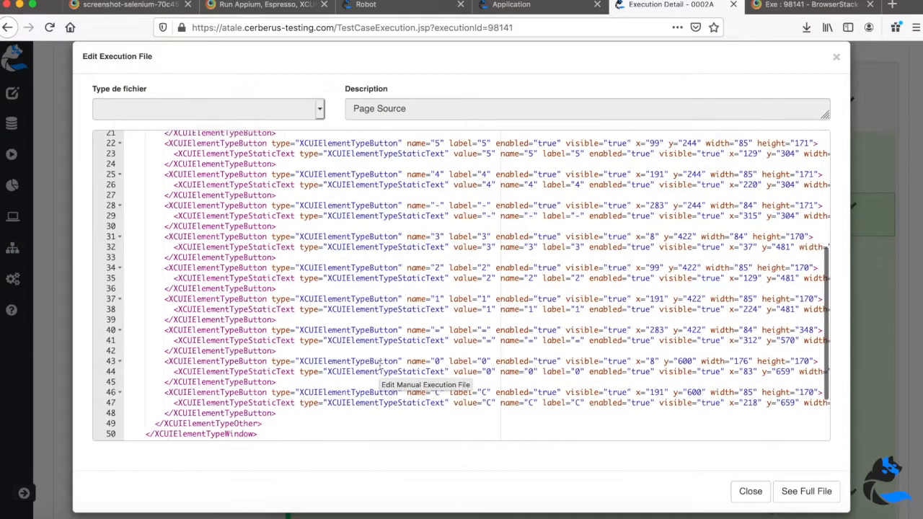
pyautogui.click(749, 492)
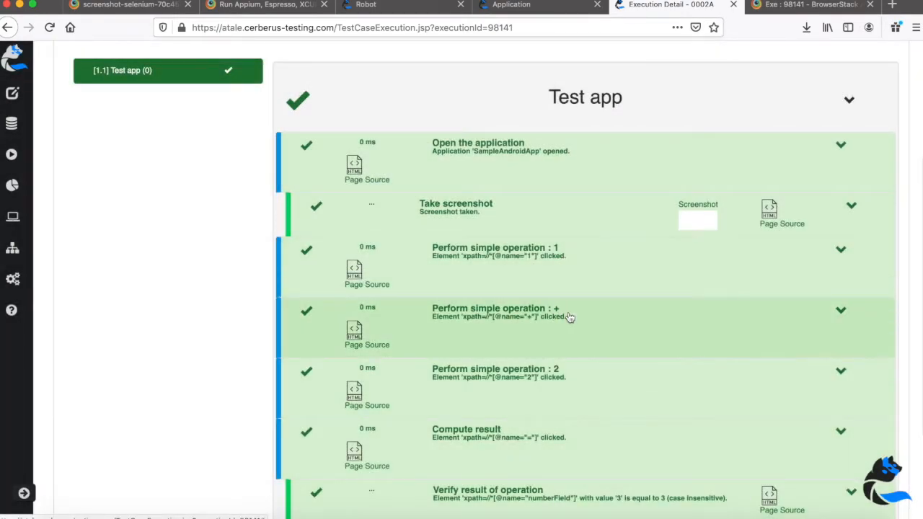
pyautogui.scroll(-3, 568, 317)
pyautogui.scroll(-1, 569, 318)
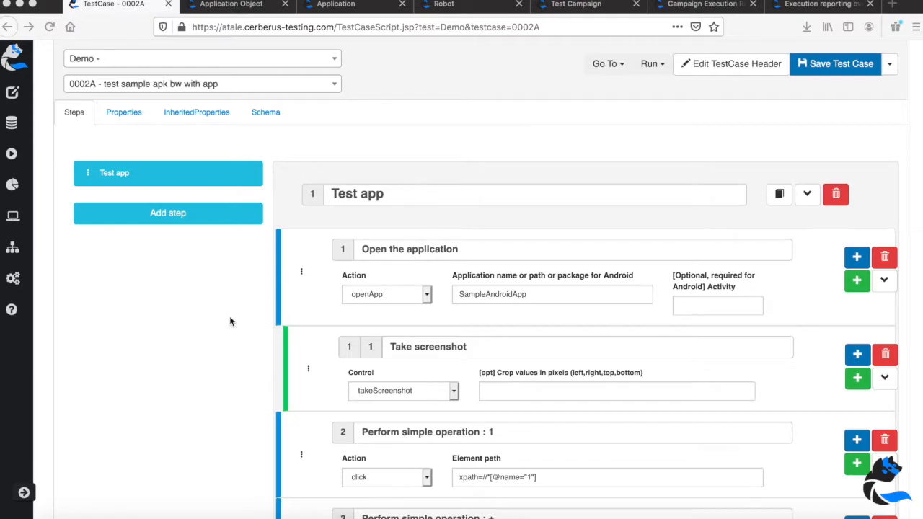
# Flag the Test app step of test case 0002A as a reusable library step.
pyautogui.click(780, 196)
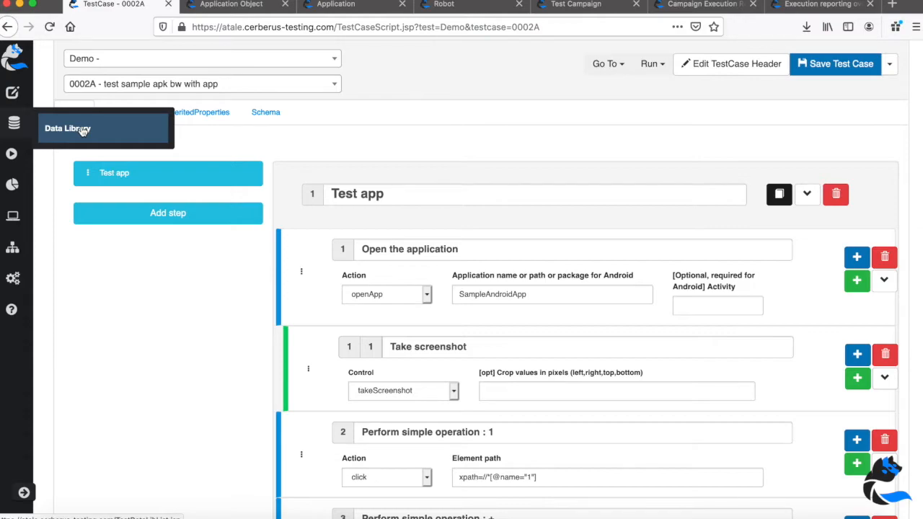
# Examine the available types for the Open the application action and the Take screenshot control, and view the Application Object list.
pyautogui.click(414, 295)
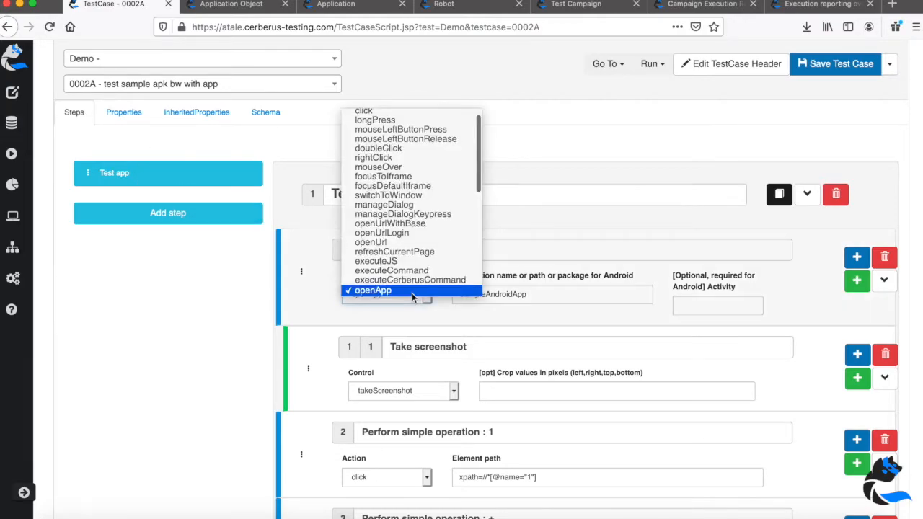
pyautogui.scroll(-6, 435, 138)
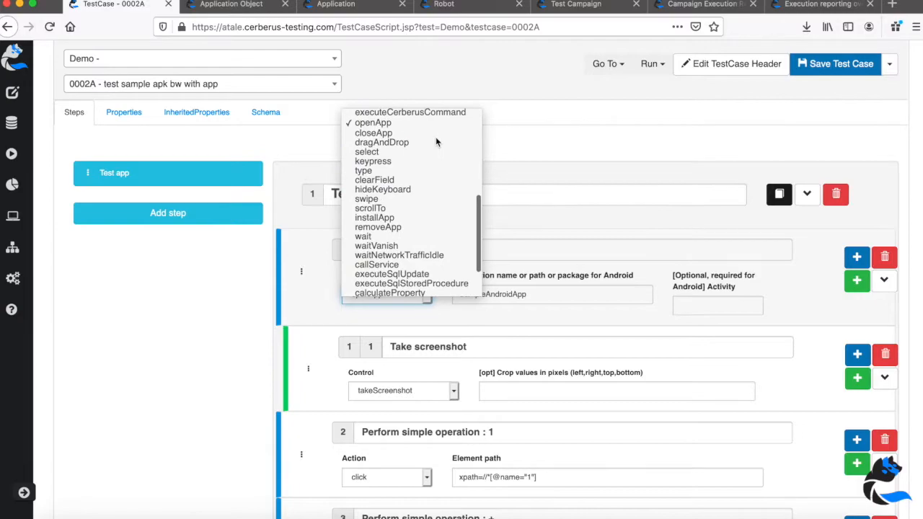
pyautogui.click(428, 391)
pyautogui.click(428, 390)
pyautogui.scroll(10, 427, 376)
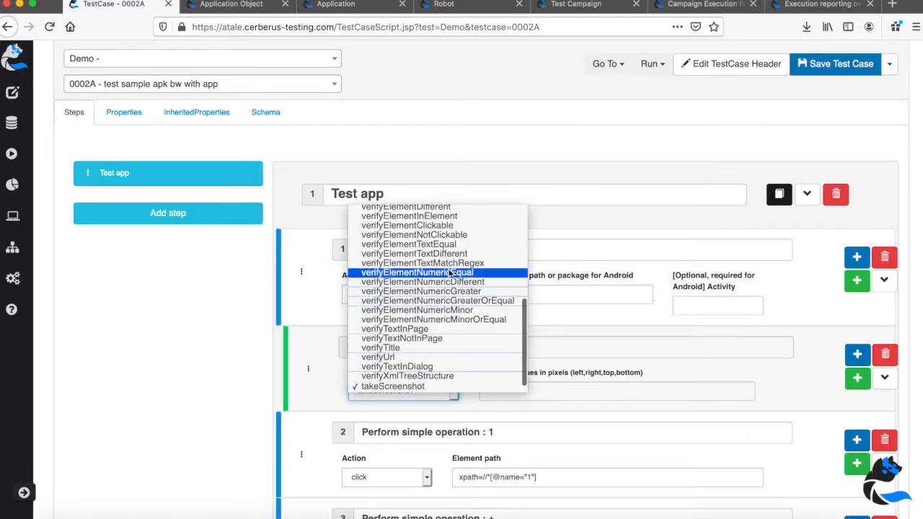
pyautogui.click(474, 132)
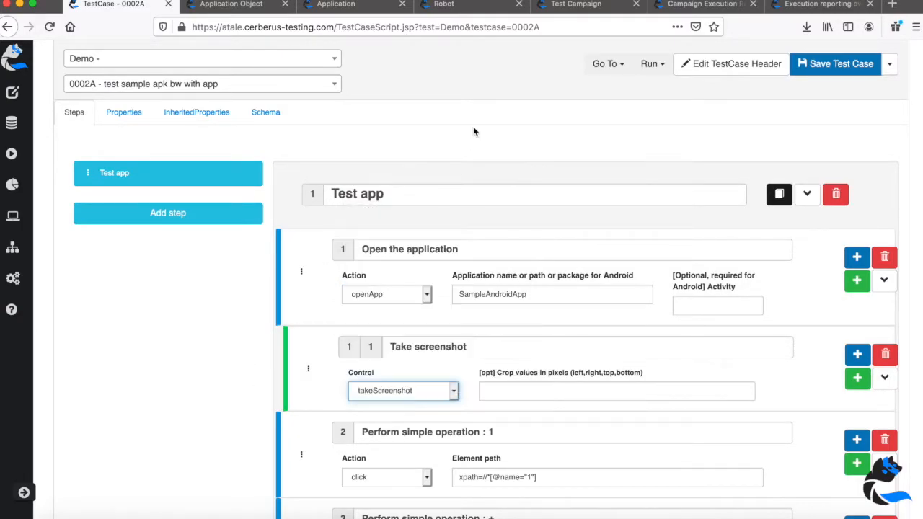
pyautogui.click(228, 13)
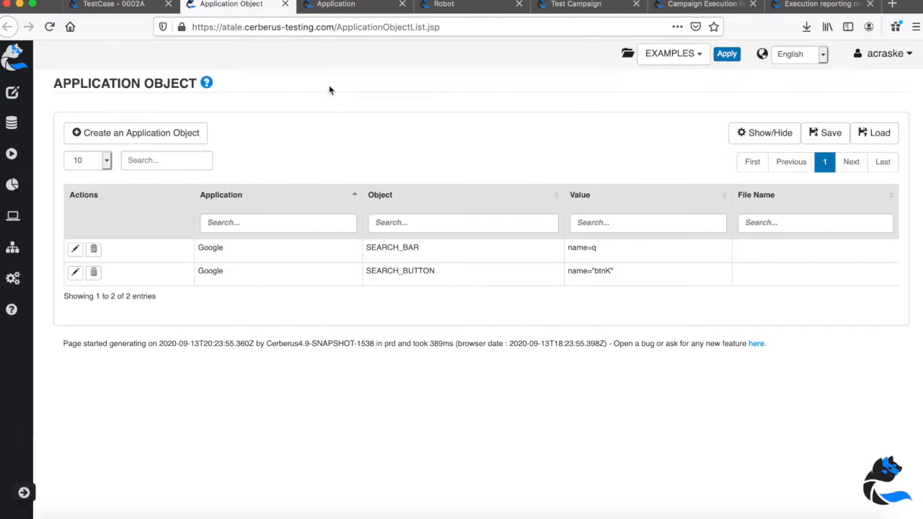
# Add a PROD environment for country PT to the SampleBSAPK application.
pyautogui.click(339, 5)
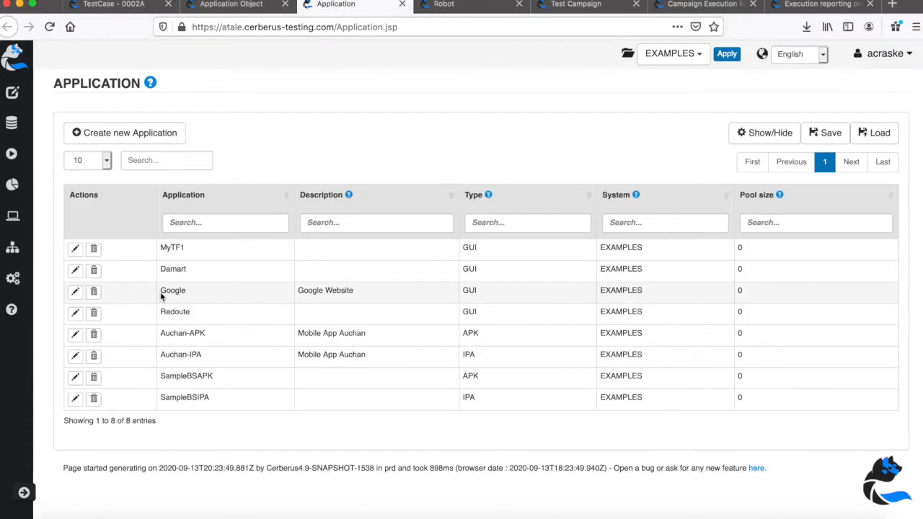
pyautogui.click(75, 376)
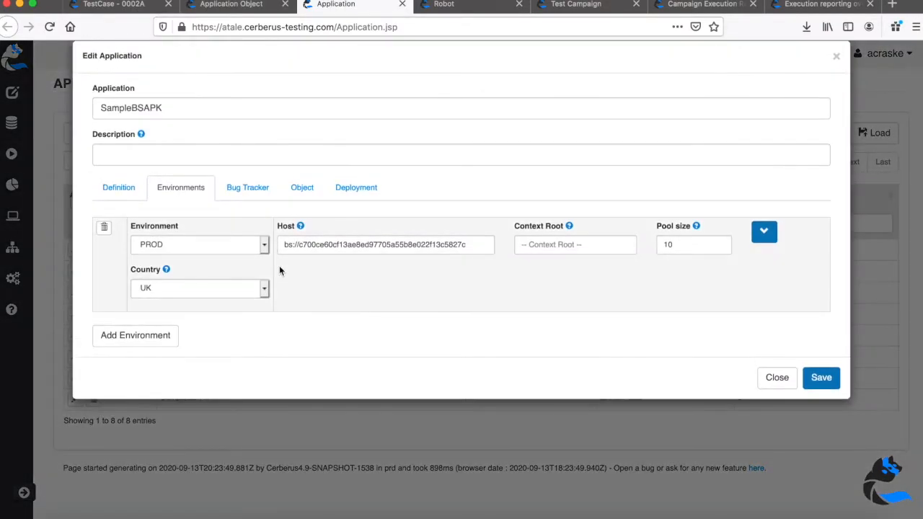
pyautogui.click(144, 338)
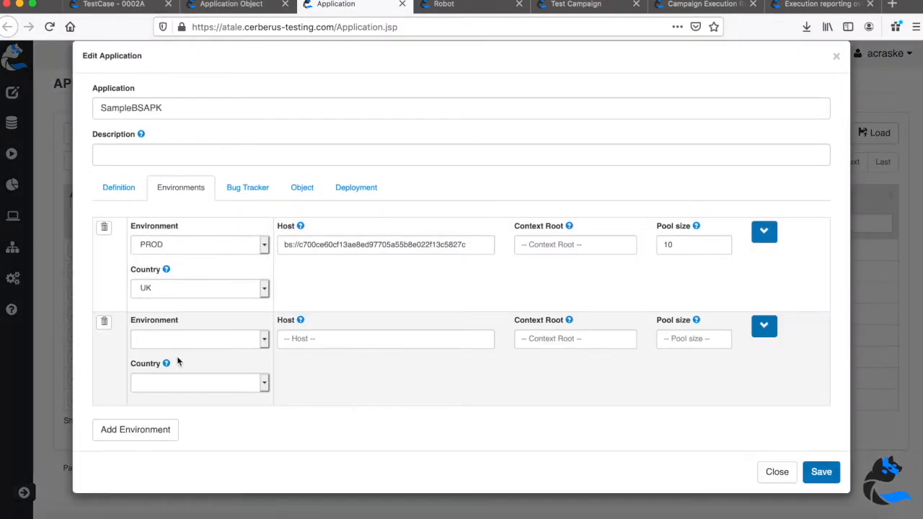
pyautogui.click(178, 338)
pyautogui.click(185, 397)
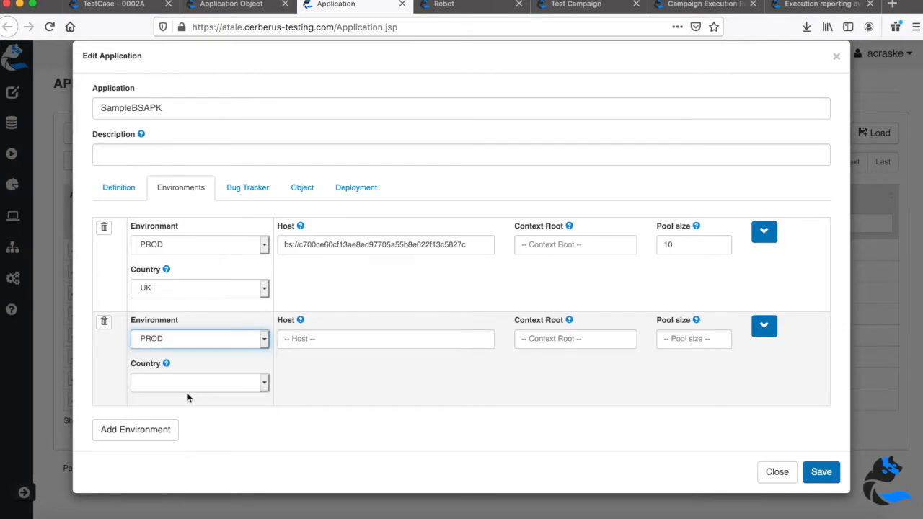
pyautogui.click(193, 385)
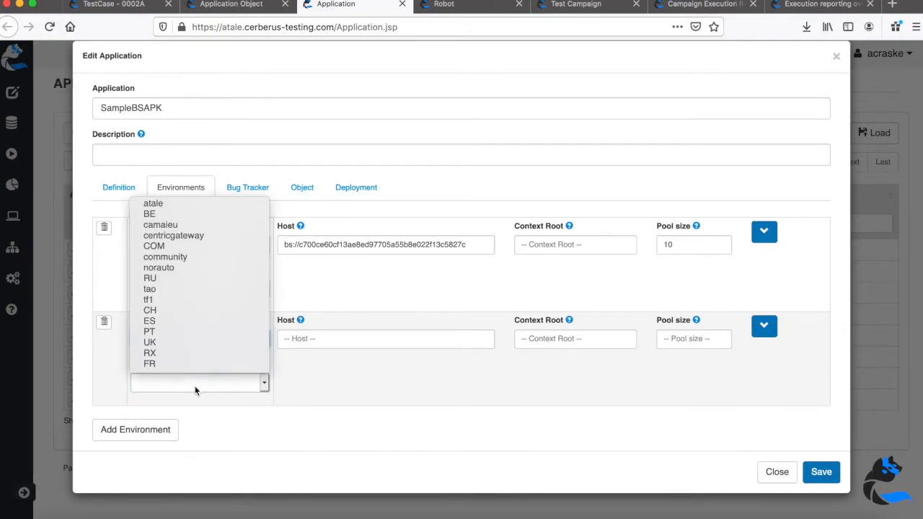
pyautogui.click(201, 337)
# Add a further environment entry to the SampleBSAPK application with environment UAT and country UK.
pyautogui.click(163, 429)
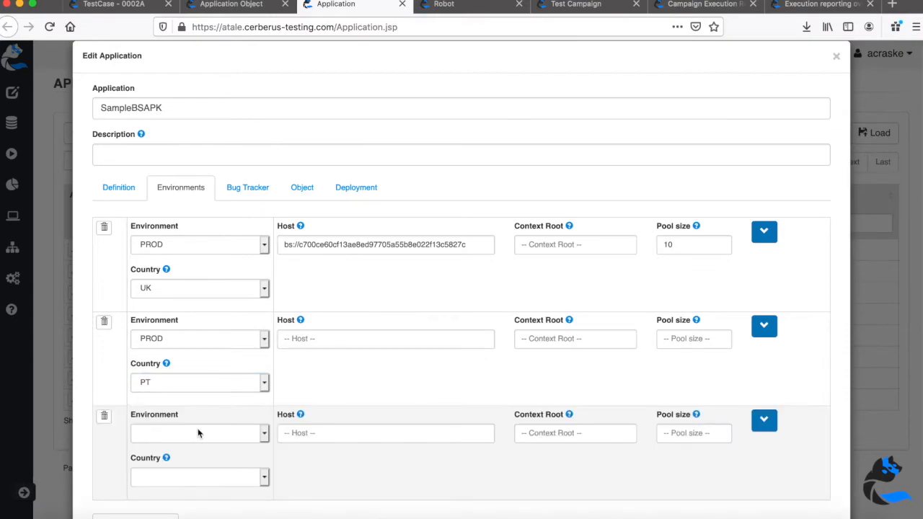
pyautogui.click(200, 434)
pyautogui.click(200, 484)
pyautogui.click(200, 478)
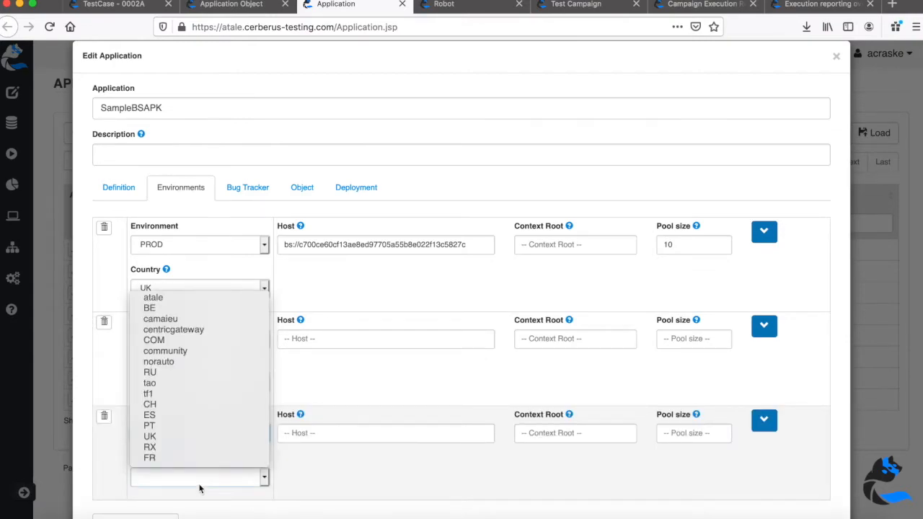
pyautogui.click(202, 436)
pyautogui.scroll(-2, 404, 390)
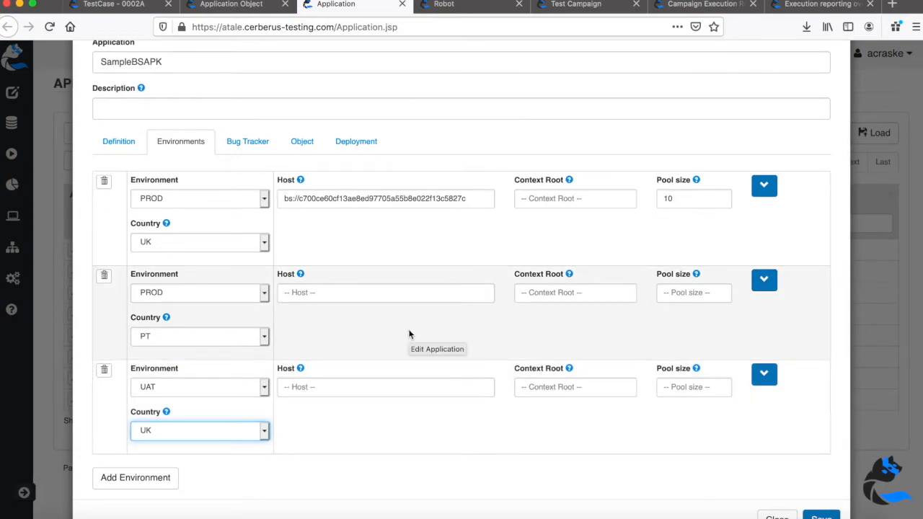
# Choose BYRANKING as load balancing method for the BrowserStack-BS1 robot and add a second executor.
pyautogui.click(467, 10)
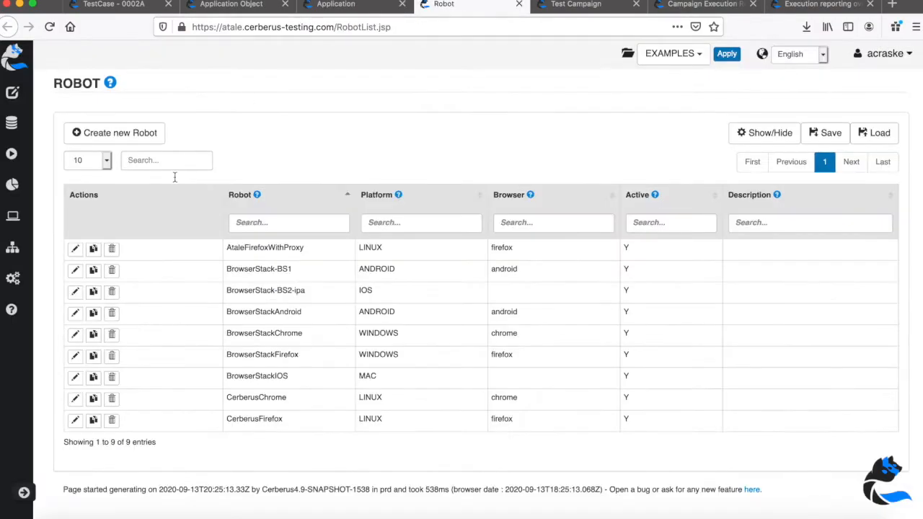
pyautogui.click(74, 270)
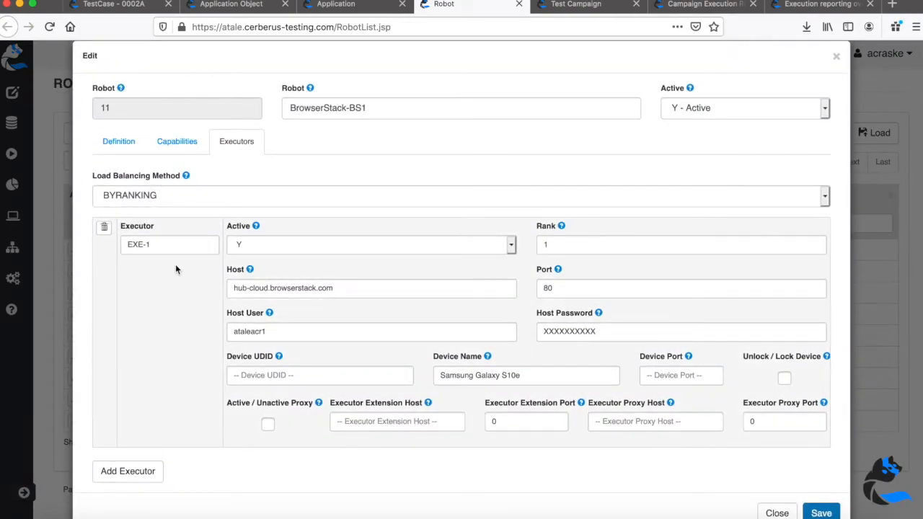
pyautogui.scroll(-1, 352, 244)
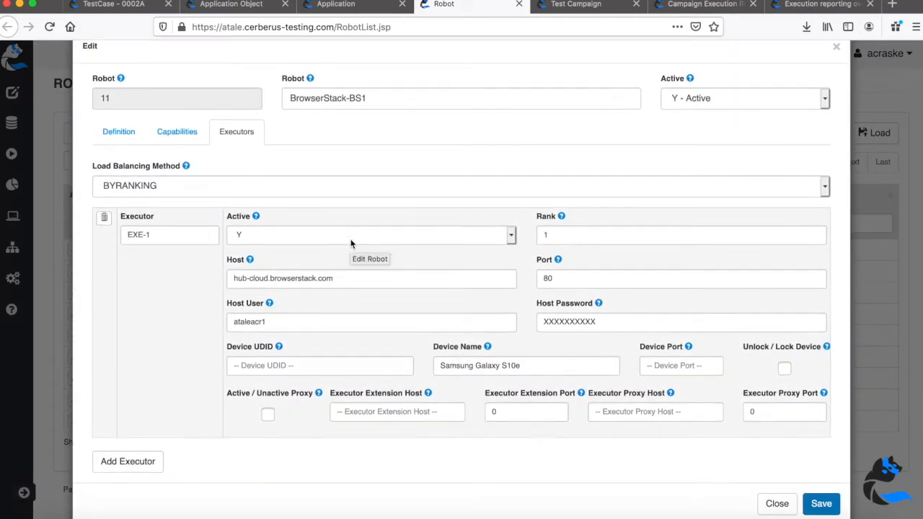
pyautogui.click(331, 186)
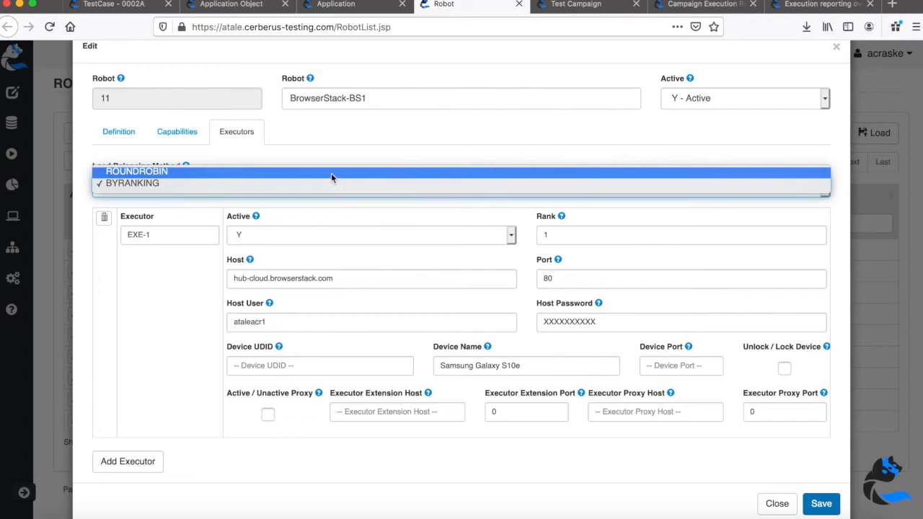
pyautogui.click(332, 183)
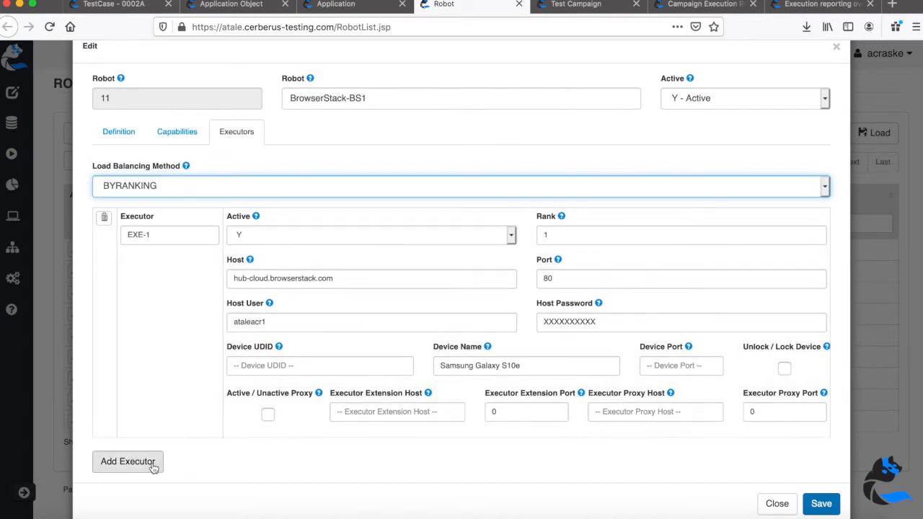
pyautogui.click(148, 461)
pyautogui.scroll(-5, 361, 344)
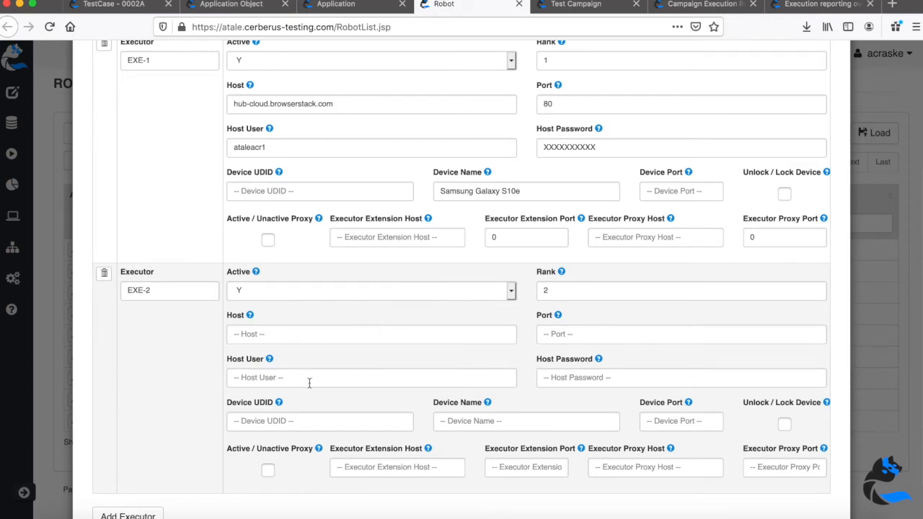
pyautogui.scroll(-1, 266, 420)
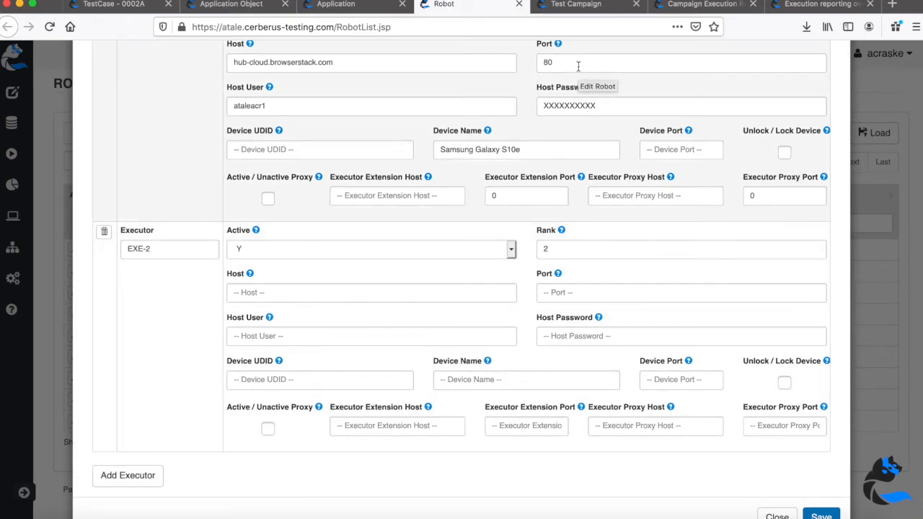
# Start creating a test campaign and examine the criteria and label options that define its test case scope.
pyautogui.click(584, 11)
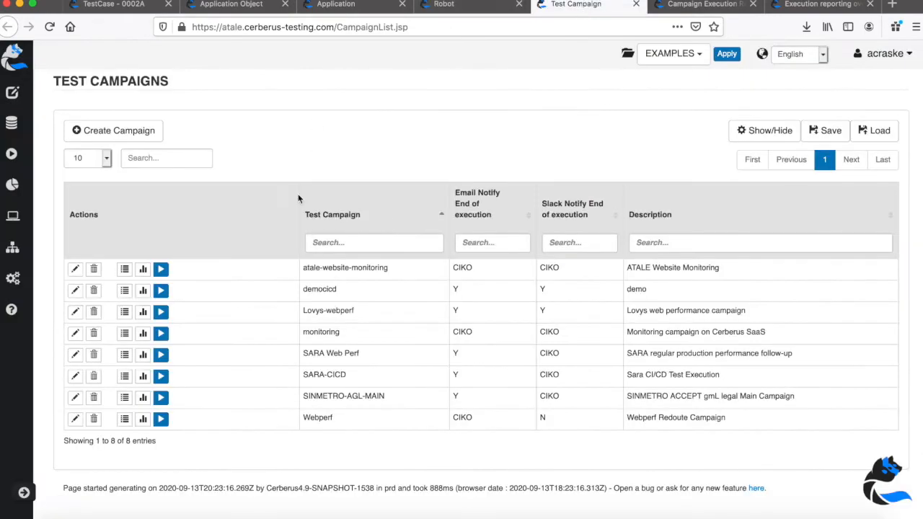
pyautogui.click(133, 137)
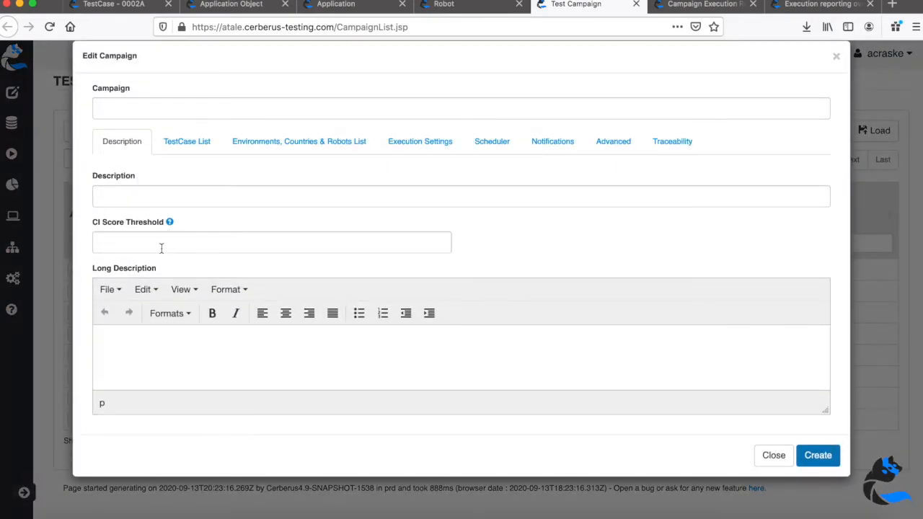
pyautogui.click(189, 147)
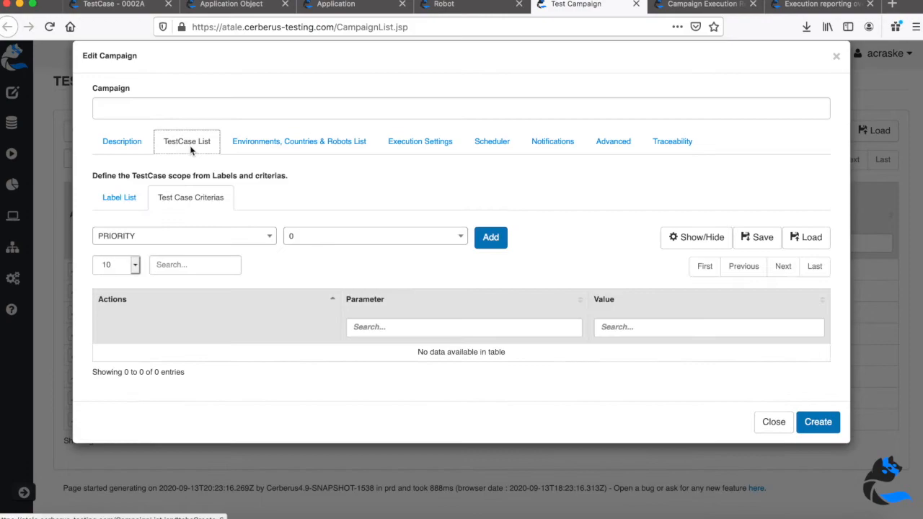
pyautogui.click(216, 239)
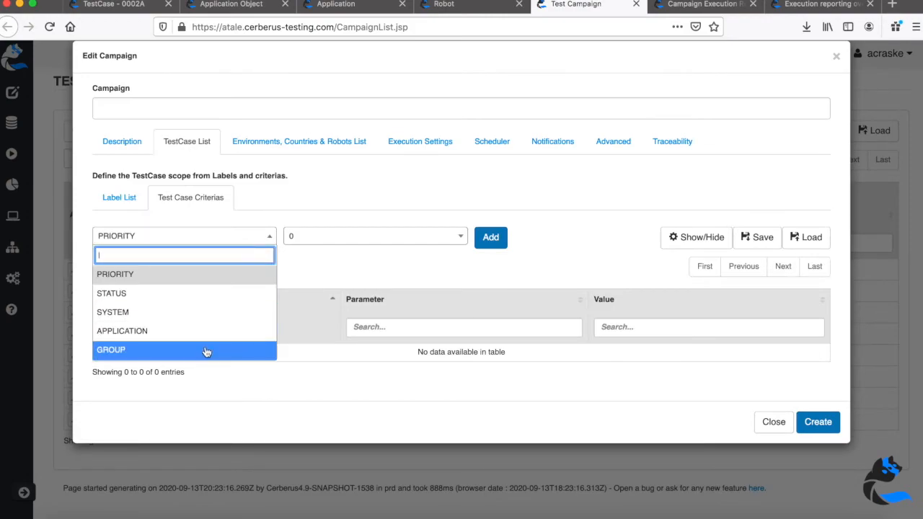
pyautogui.click(182, 209)
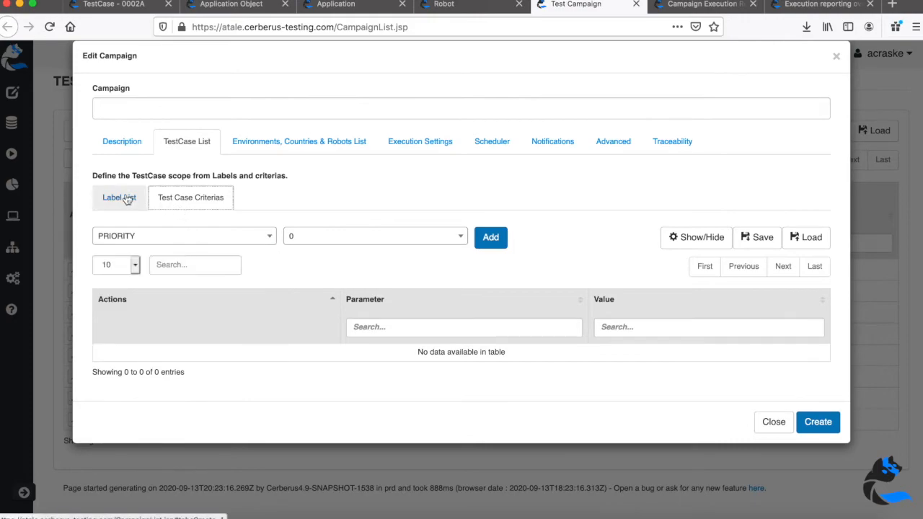
pyautogui.click(124, 198)
pyautogui.click(166, 237)
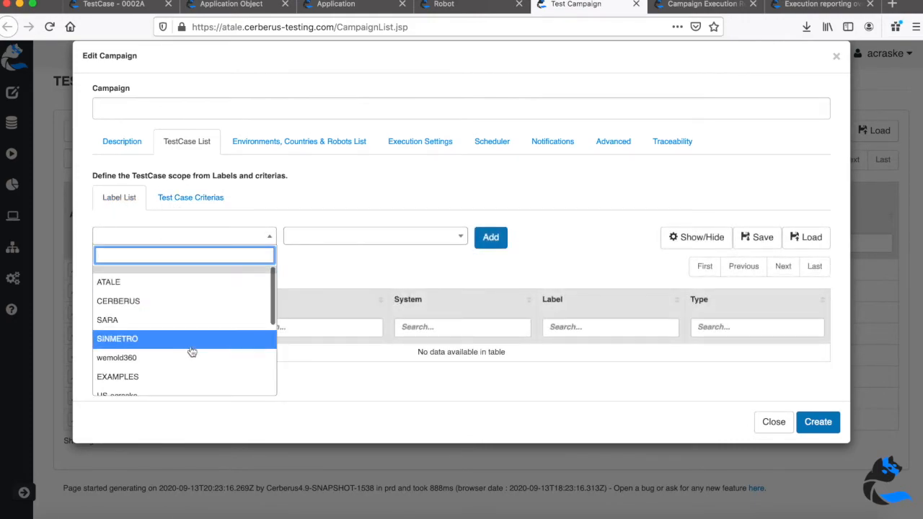
pyautogui.scroll(-3, 191, 352)
pyautogui.click(342, 186)
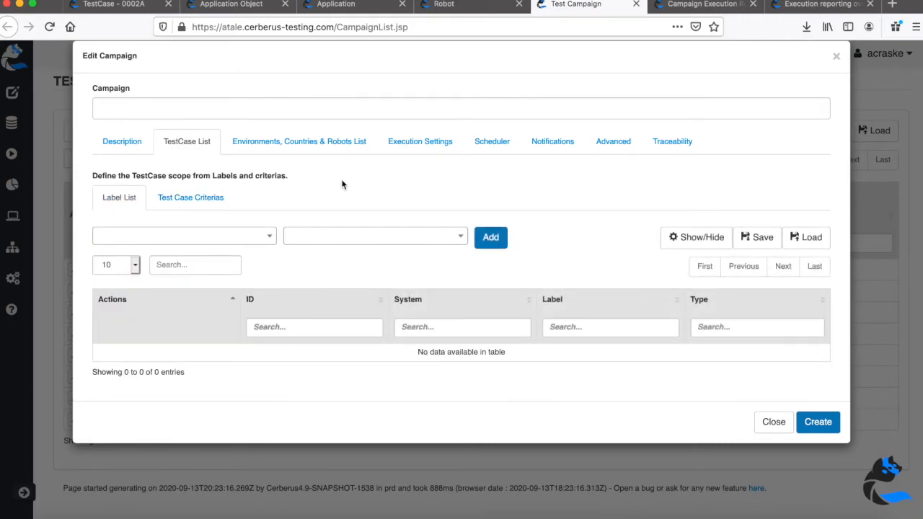
# Add the UAT environment to the new campaign's environments, countries and robots list.
pyautogui.click(298, 141)
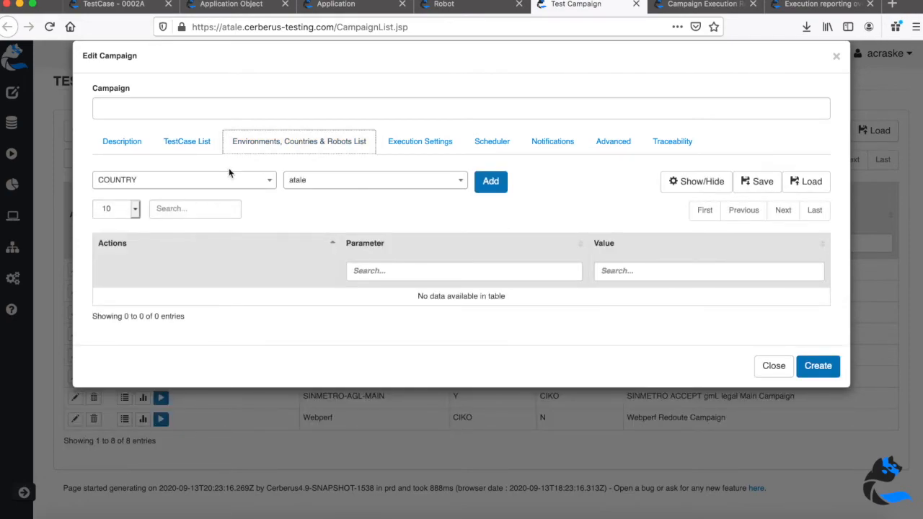
pyautogui.click(252, 189)
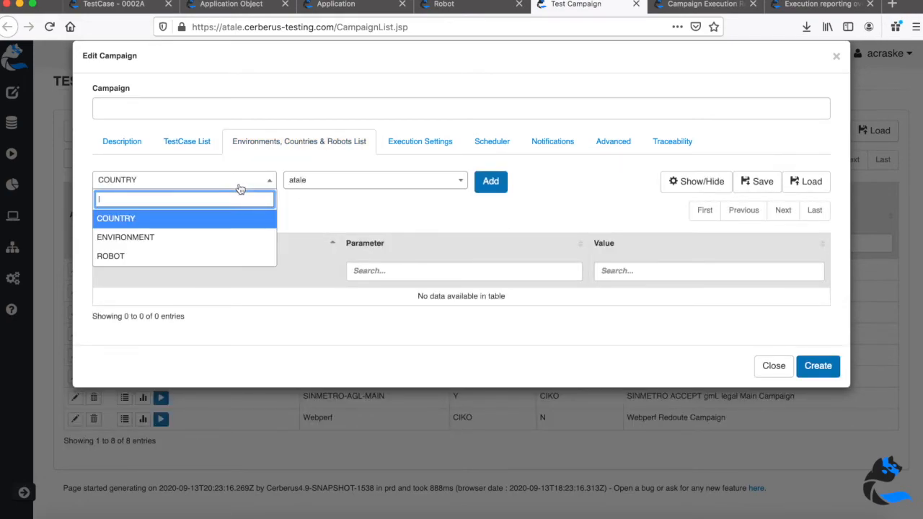
pyautogui.click(219, 237)
pyautogui.click(339, 186)
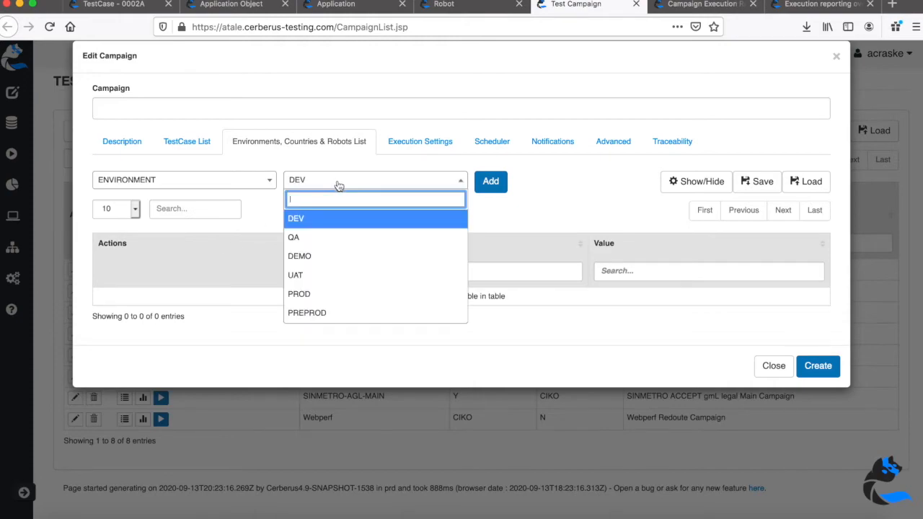
pyautogui.click(340, 274)
pyautogui.click(493, 182)
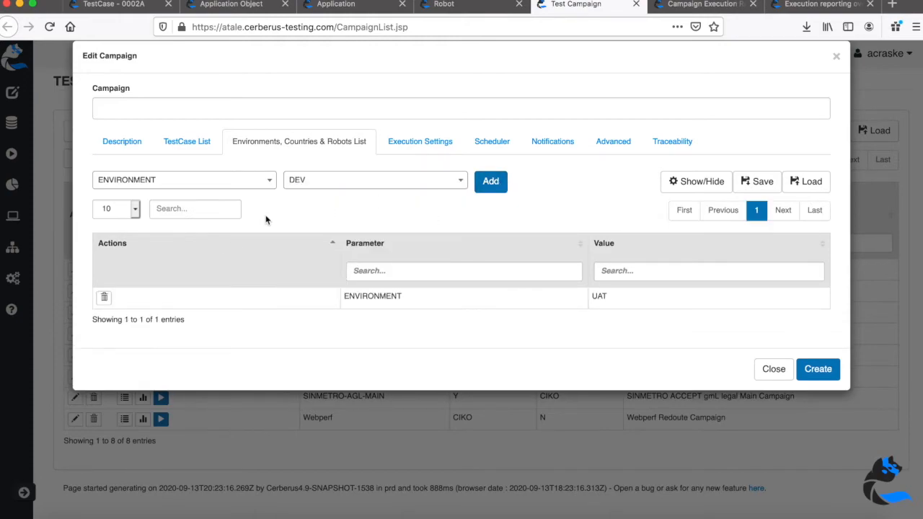
# Add the robots BrowserStack-BS1 and BrowserStack-BS2-ipa to the new campaign.
pyautogui.click(229, 182)
pyautogui.click(203, 262)
pyautogui.click(333, 184)
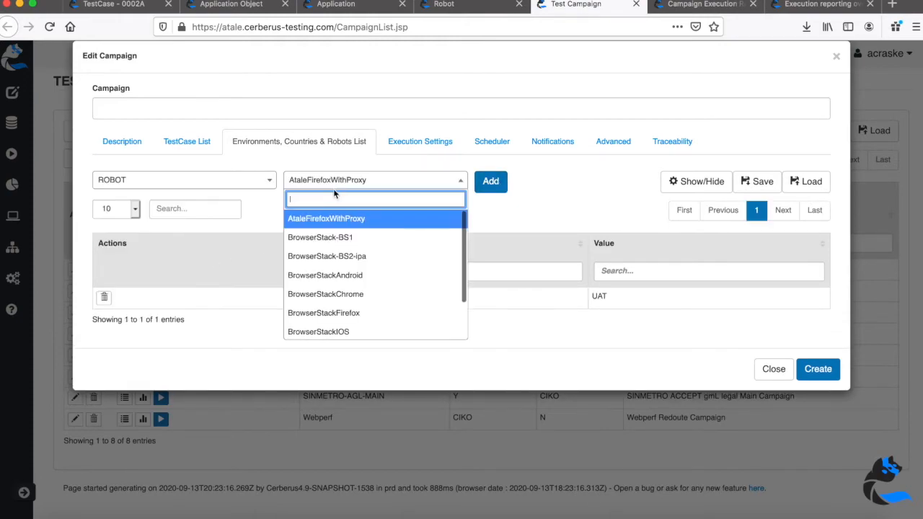
pyautogui.click(362, 239)
pyautogui.click(496, 186)
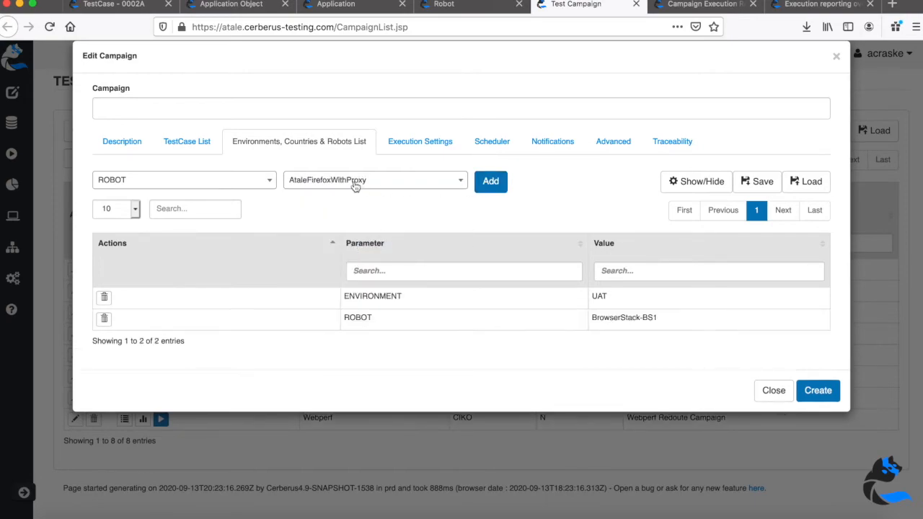
pyautogui.click(353, 182)
pyautogui.click(368, 239)
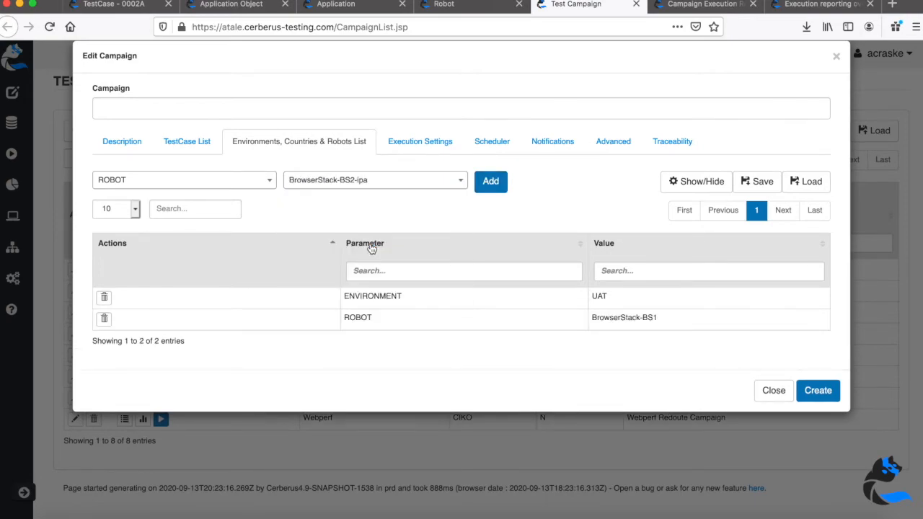
pyautogui.click(490, 182)
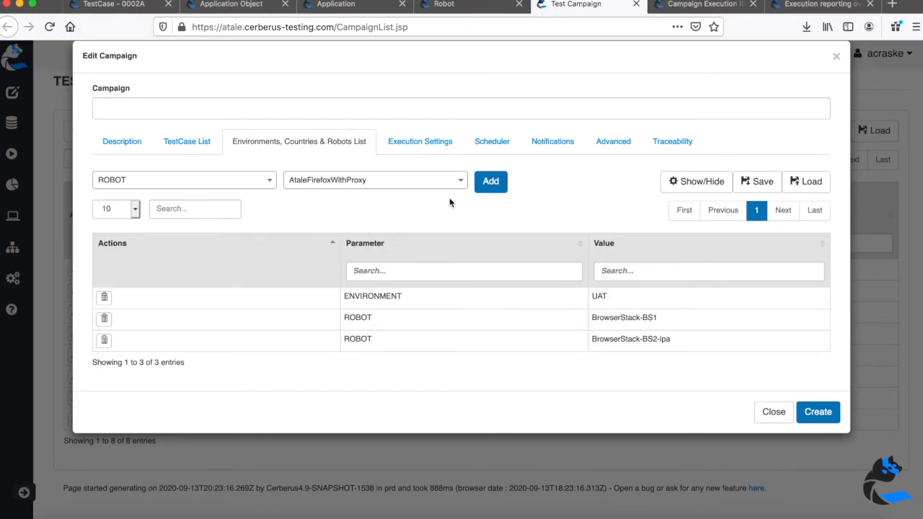
# In the new campaign's execution settings, set Screenshot to 1 - Automatic Screenshots on error and Robot Log to 2 - Record Selenium Log on testcase.
pyautogui.click(435, 143)
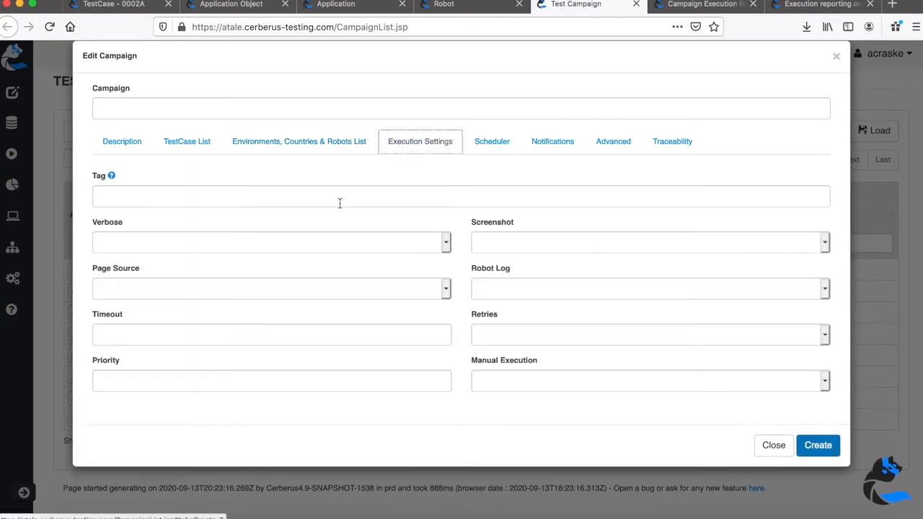
pyautogui.click(490, 253)
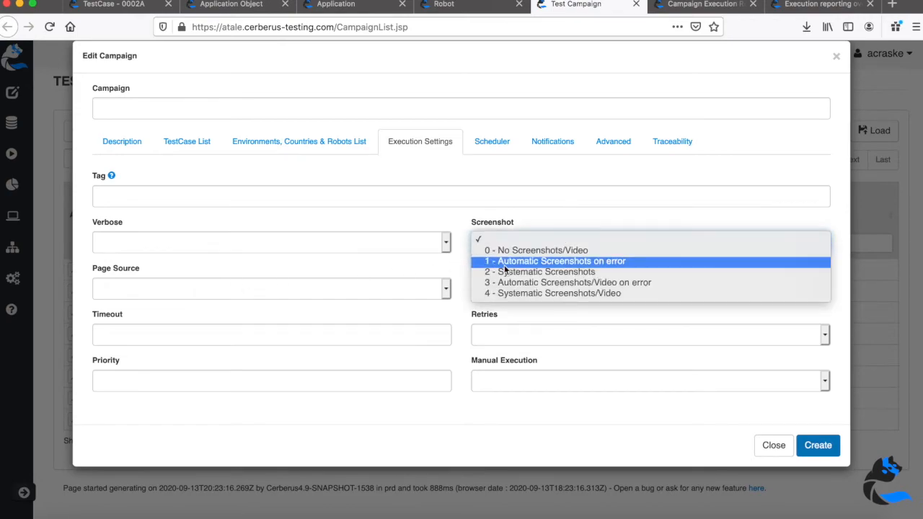
pyautogui.click(505, 266)
pyautogui.click(507, 289)
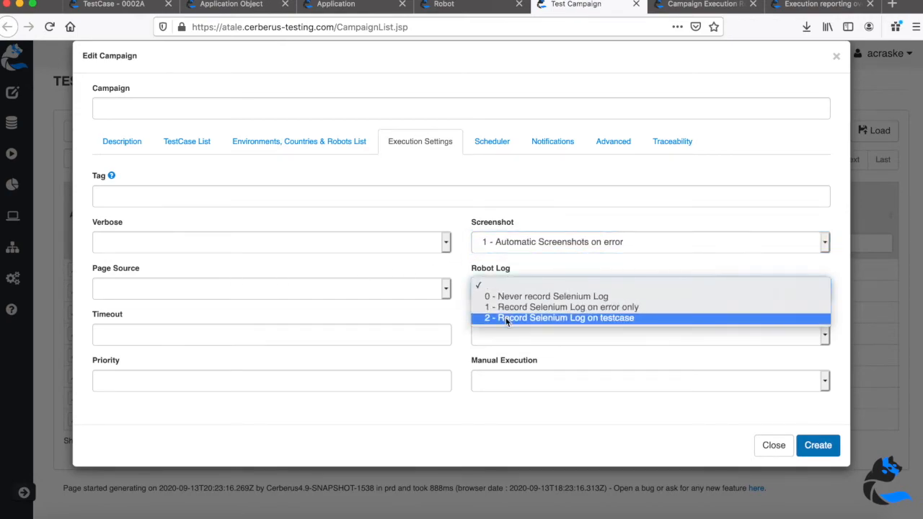
pyautogui.click(506, 316)
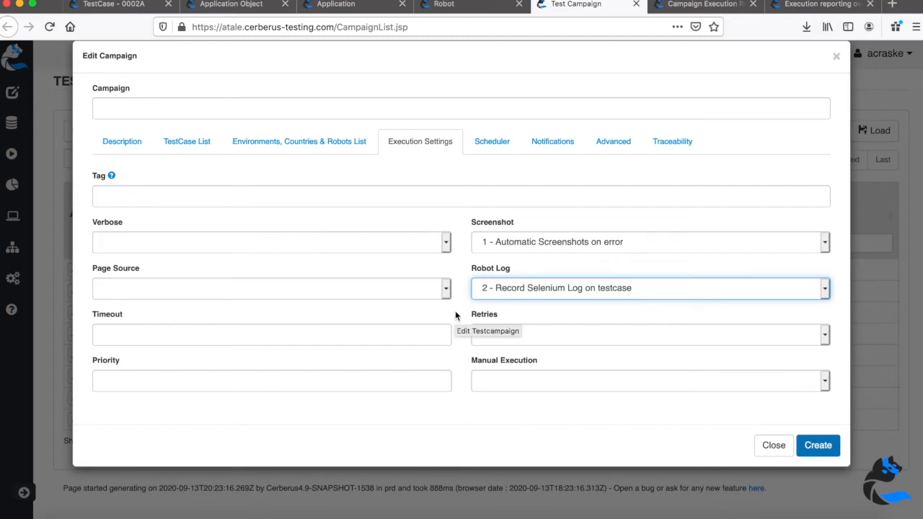
# Set the campaign's retries to 1 - Retry 1 time in case of Not OK and display its scheduler's cron expression options.
pyautogui.click(507, 340)
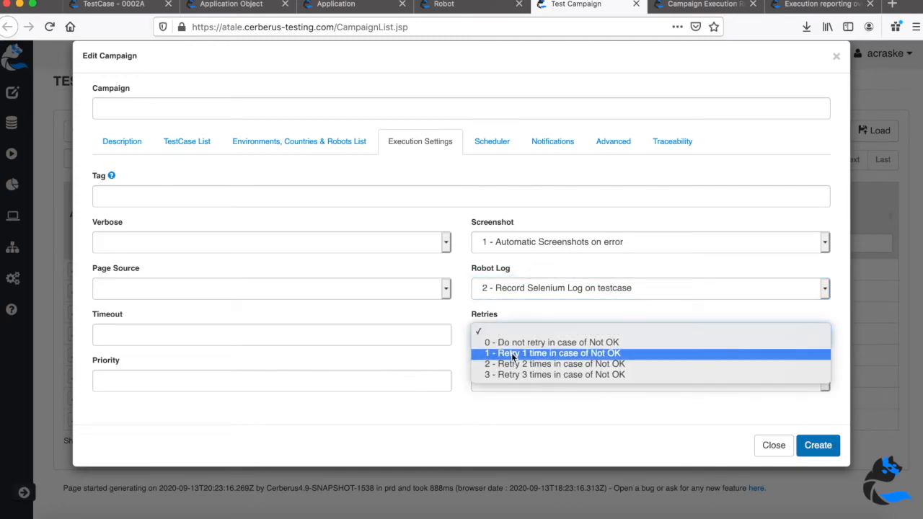
pyautogui.click(513, 353)
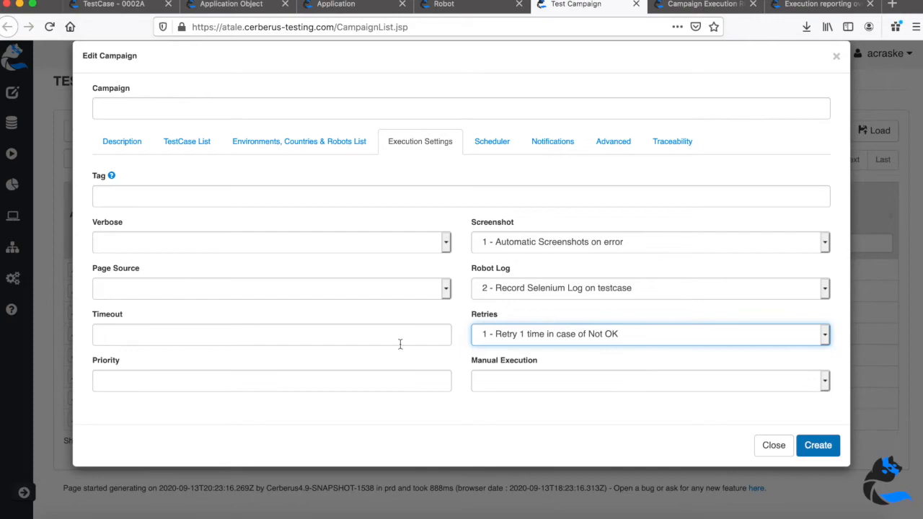
pyautogui.click(497, 144)
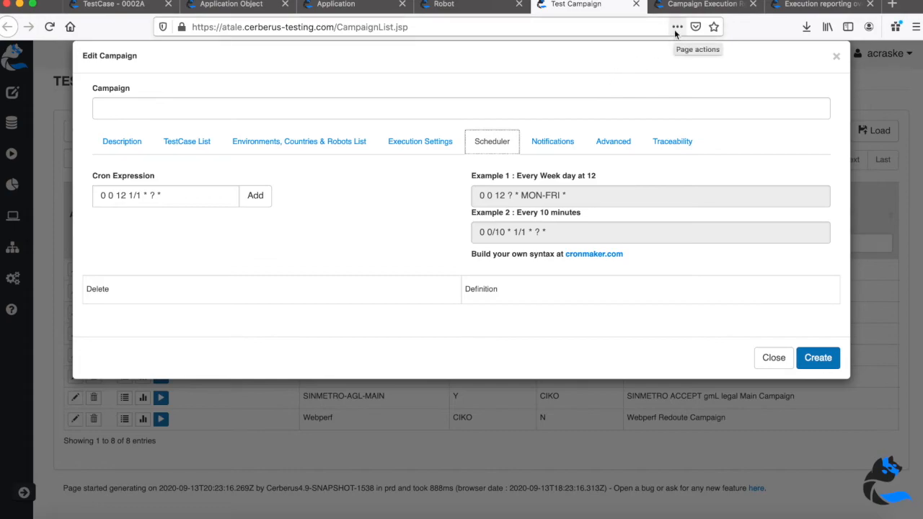
pyautogui.click(688, 6)
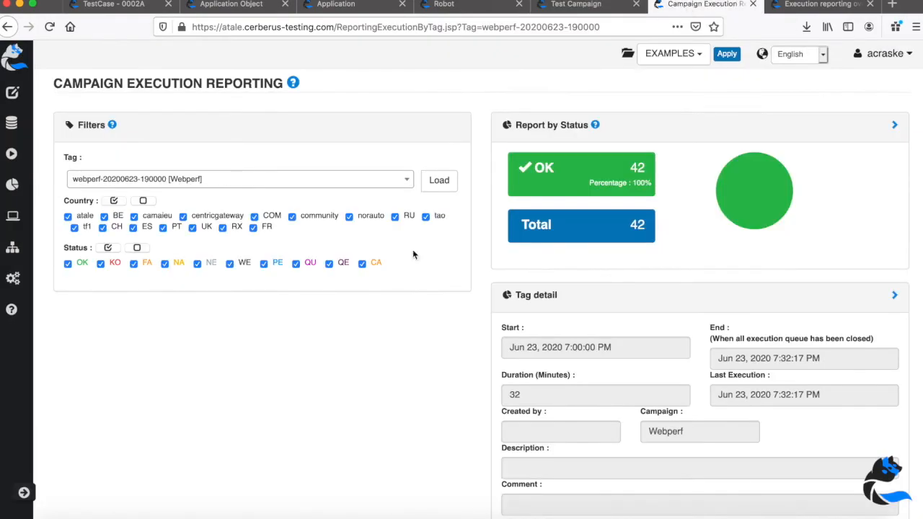
pyautogui.scroll(-10, 417, 353)
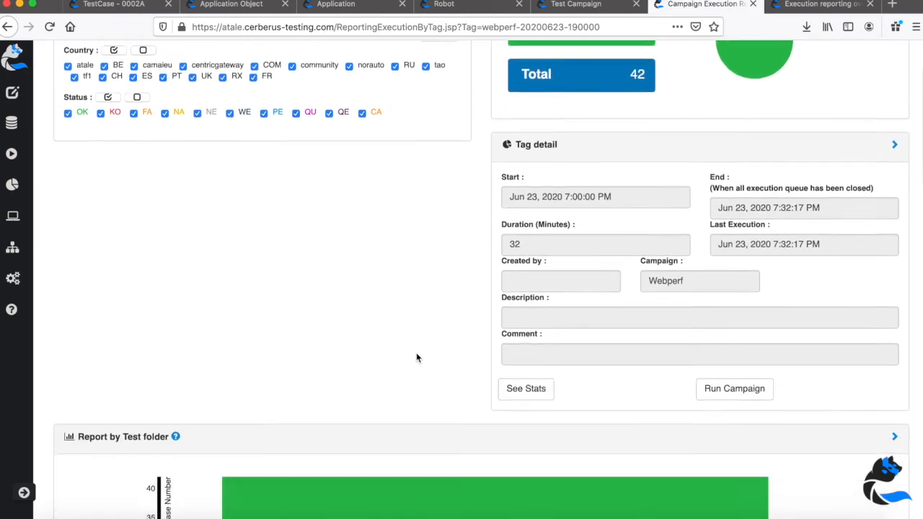
pyautogui.scroll(-8, 416, 357)
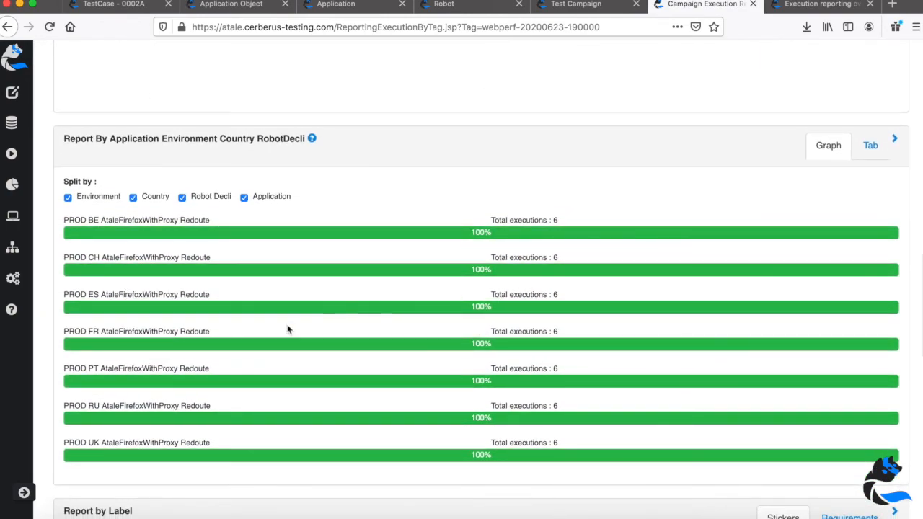
pyautogui.scroll(-4, 289, 328)
pyautogui.scroll(-4, 283, 333)
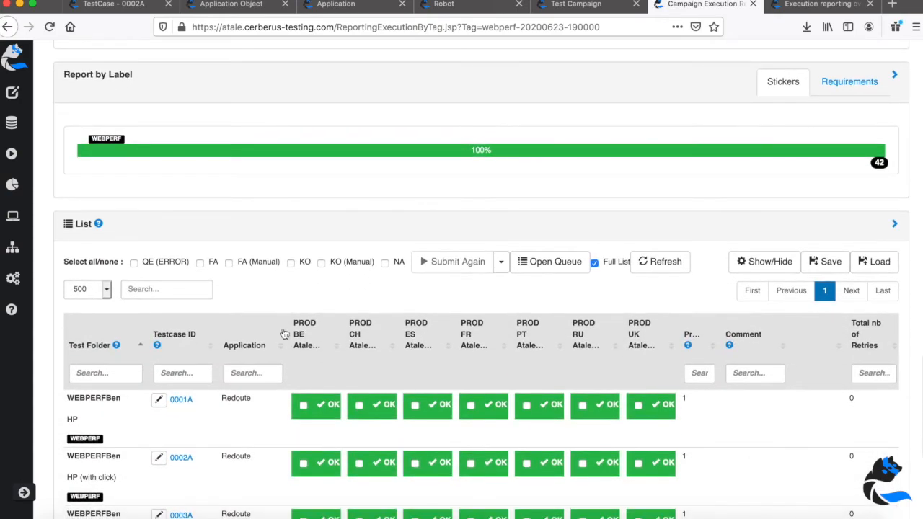
pyautogui.scroll(-5, 284, 332)
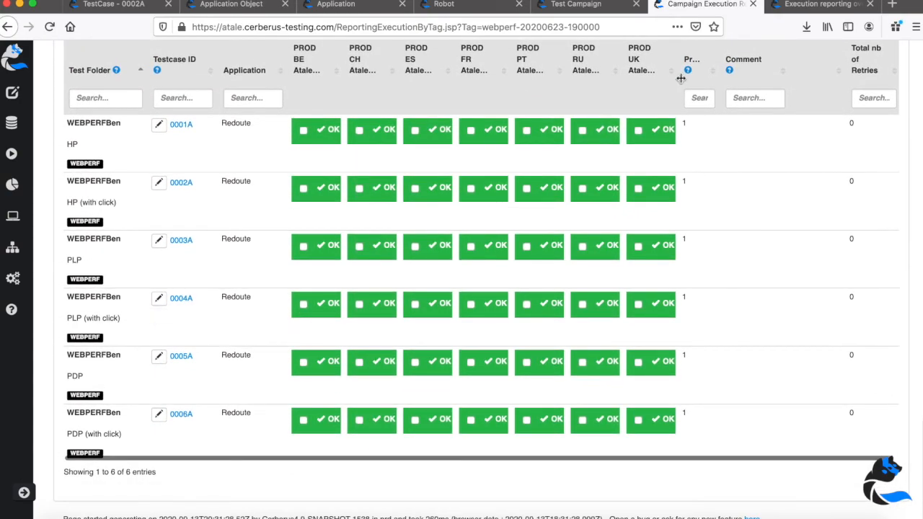
# Examine the execution reporting over time for the Demo test cases, including the environment and robot filters, duration chart and executions per day.
pyautogui.click(820, 6)
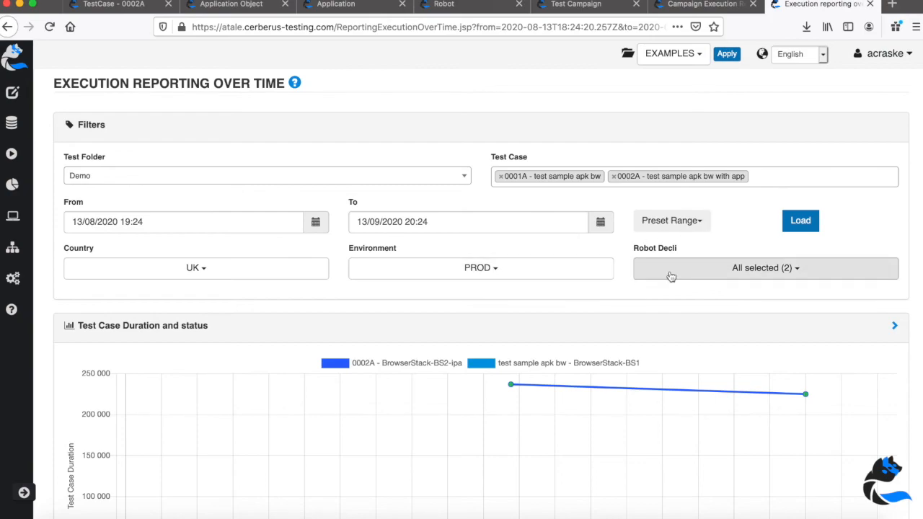
pyautogui.click(563, 276)
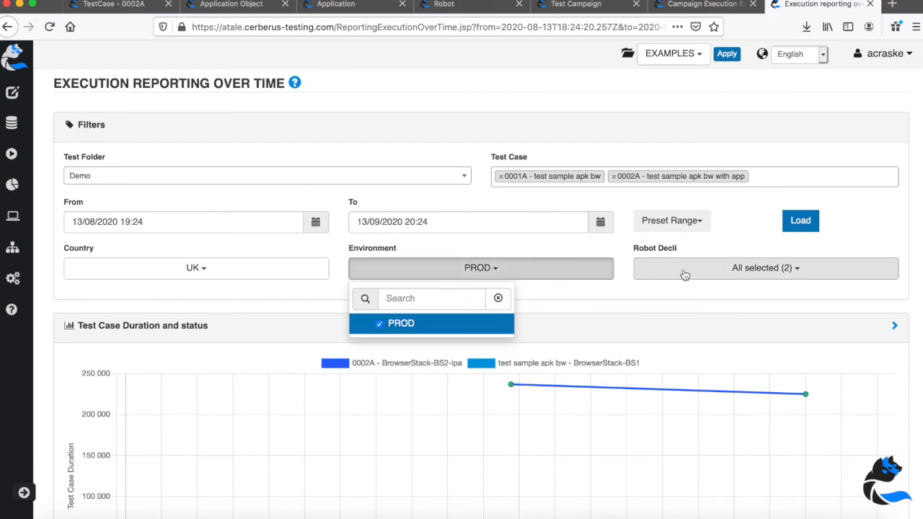
pyautogui.click(686, 275)
pyautogui.click(541, 292)
pyautogui.scroll(-1, 540, 293)
pyautogui.scroll(-2, 540, 292)
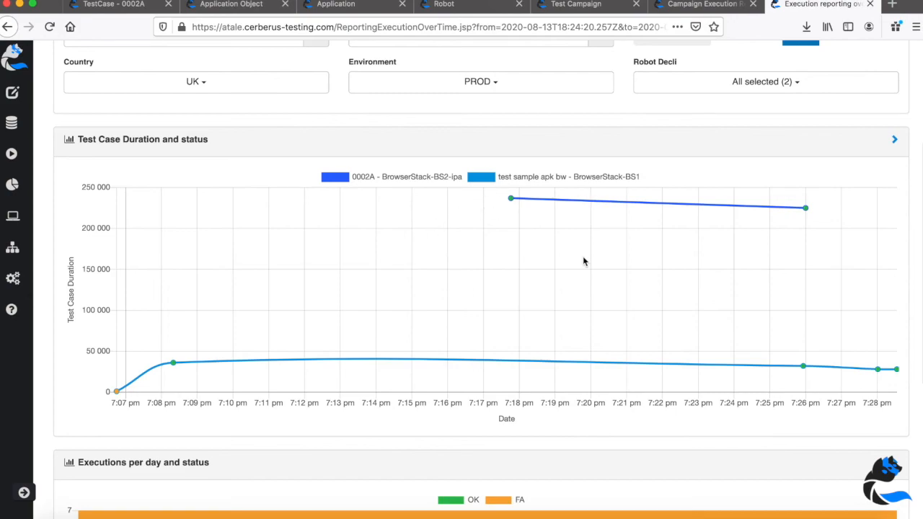
pyautogui.scroll(-4, 583, 261)
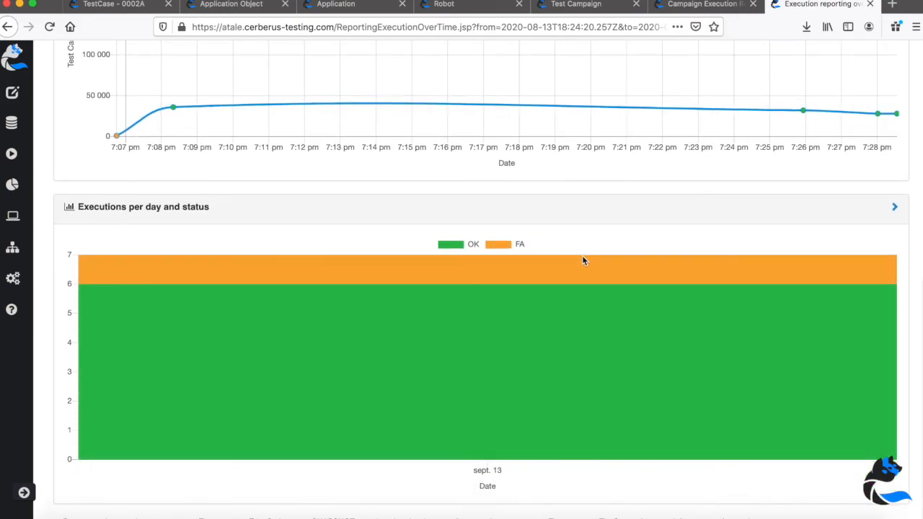